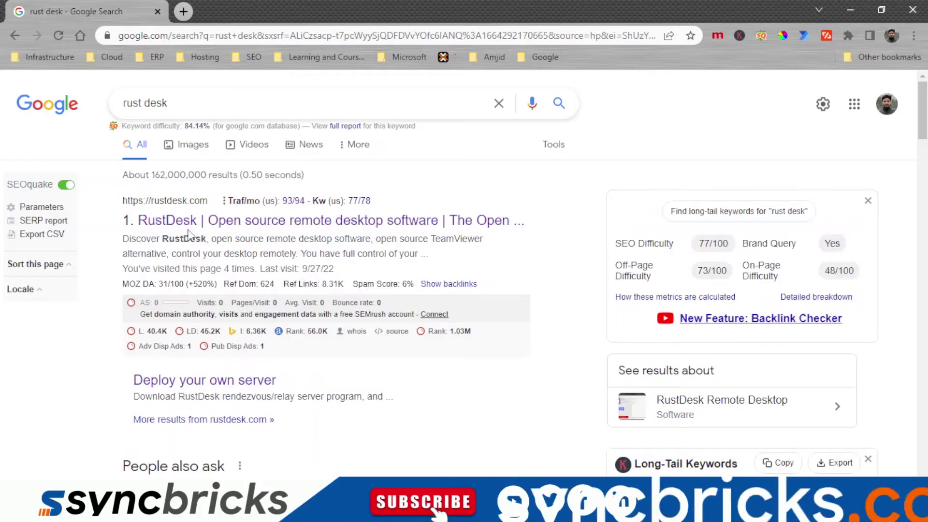
Open the RustDesk homepage from the search results and highlight its TeamViewer-alternative phrase.
left_click(183, 223)
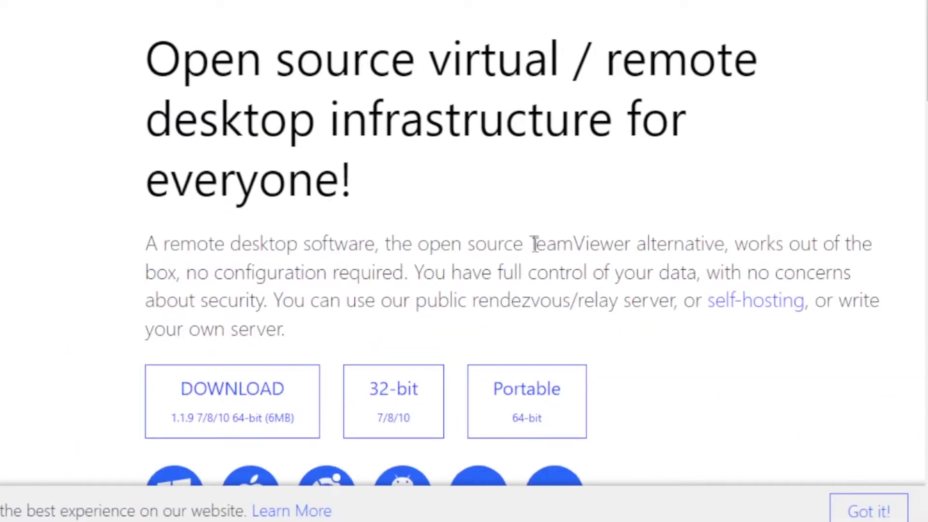
left_click_drag(531, 244, 724, 244)
left_click(334, 249)
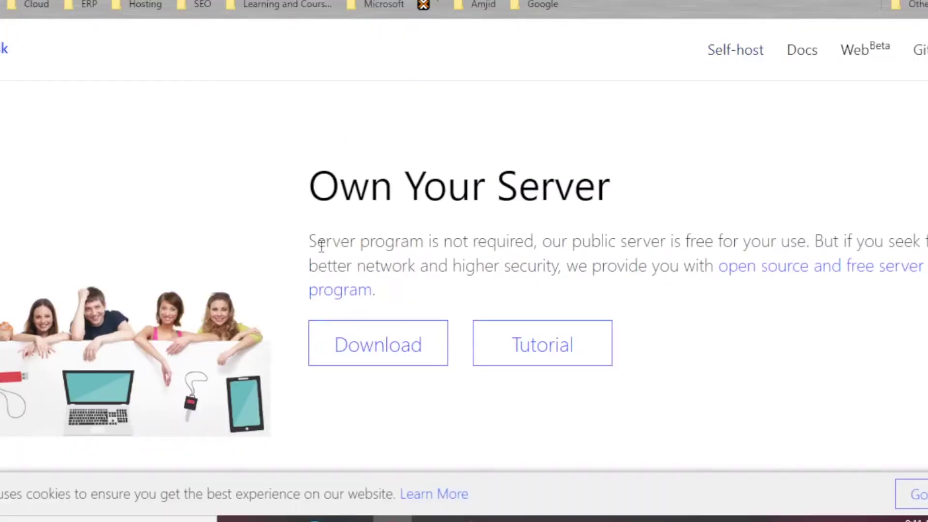
Highlight the Own Your Server paragraph about better network and higher security.
left_click_drag(315, 186, 578, 186)
left_click_drag(366, 265, 367, 252)
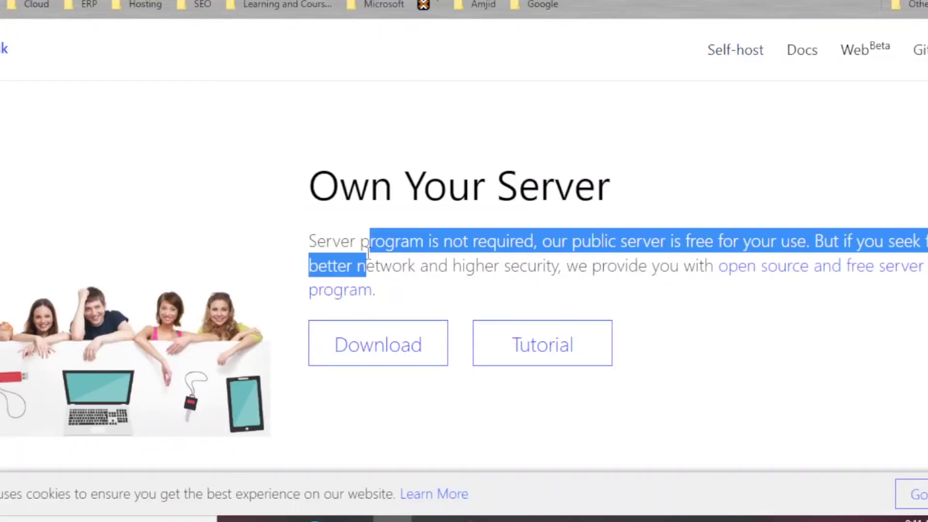
left_click(328, 241)
left_click_drag(561, 244, 925, 240)
left_click_drag(810, 242, 479, 271)
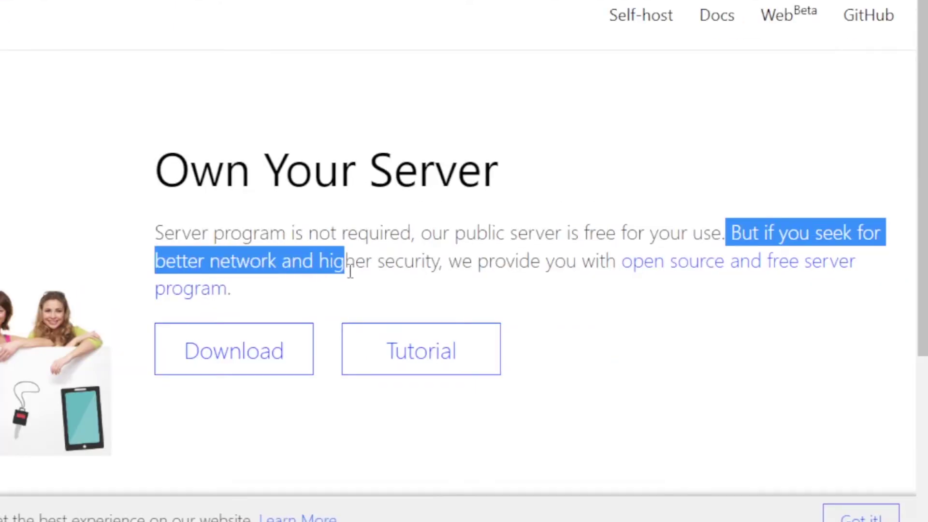
left_click_drag(350, 272, 797, 300)
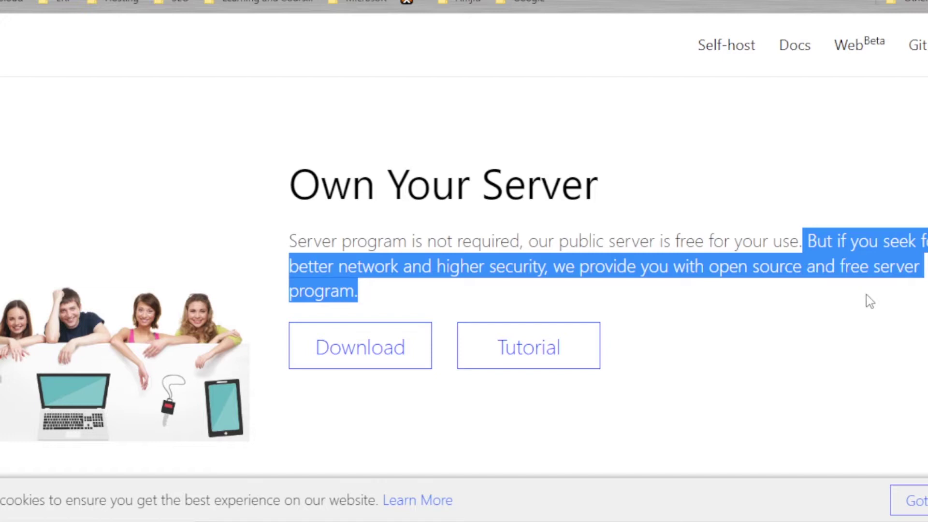
left_click(869, 302)
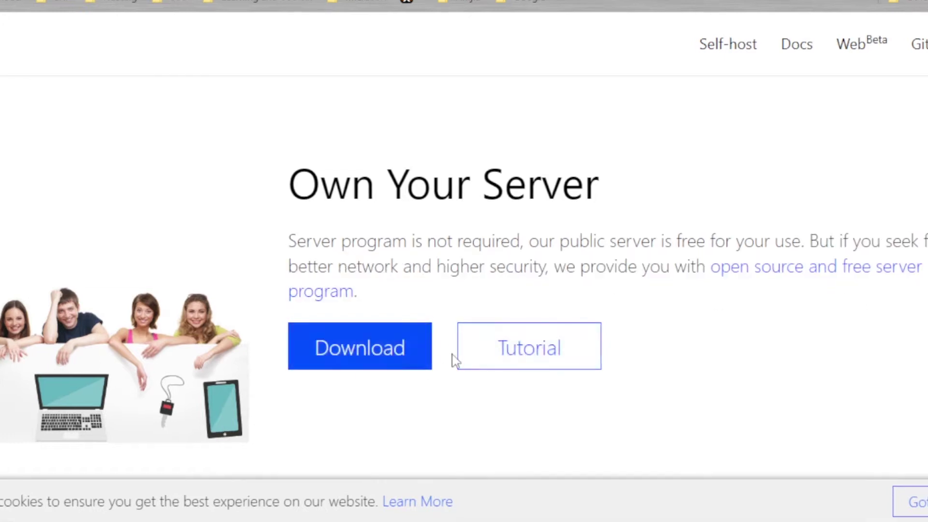
Scroll through the feature list, highlighting the Privacy, Console and Lightweight descriptions.
scroll(551, 230, "down", 5)
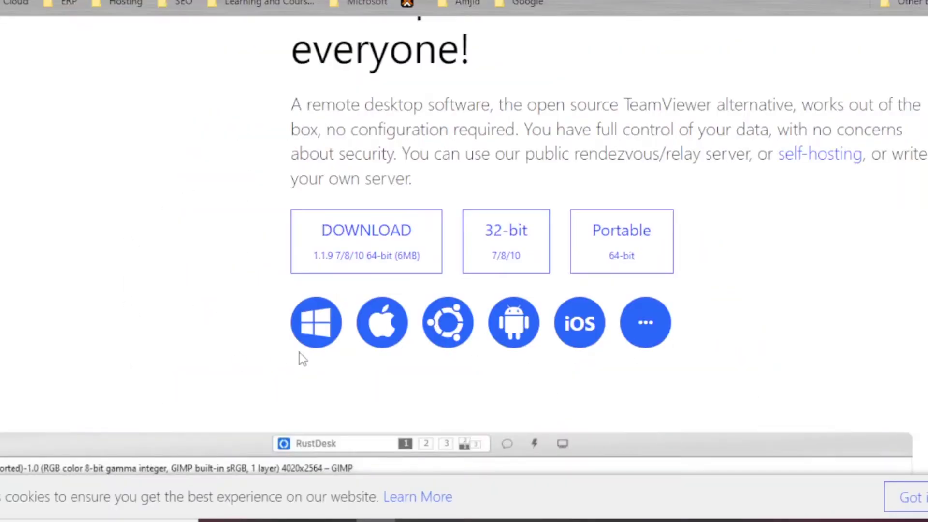
scroll(301, 359, "down", 10)
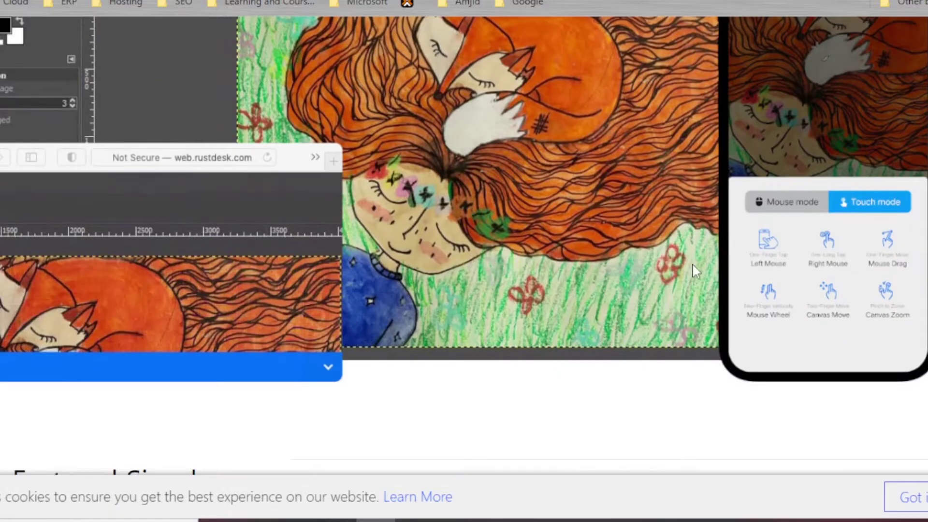
scroll(141, 253, "up", 3)
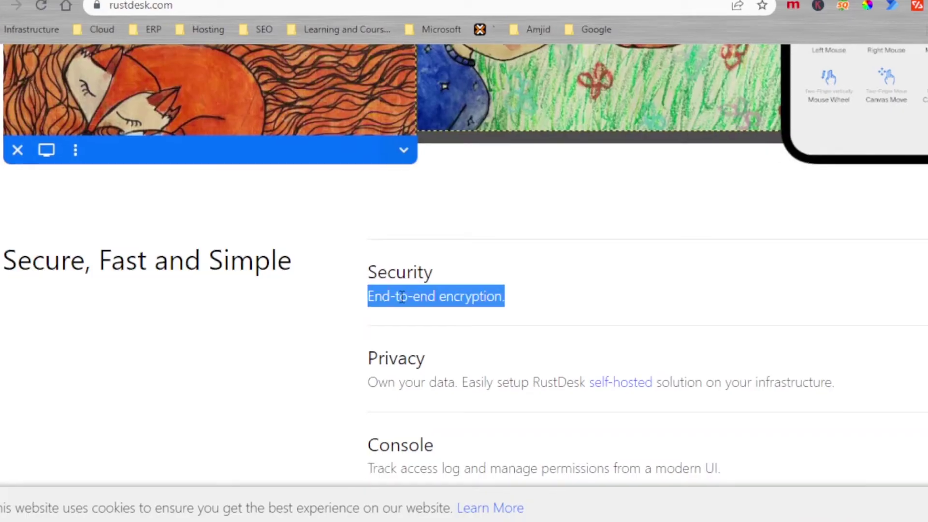
left_click_drag(368, 382, 836, 399)
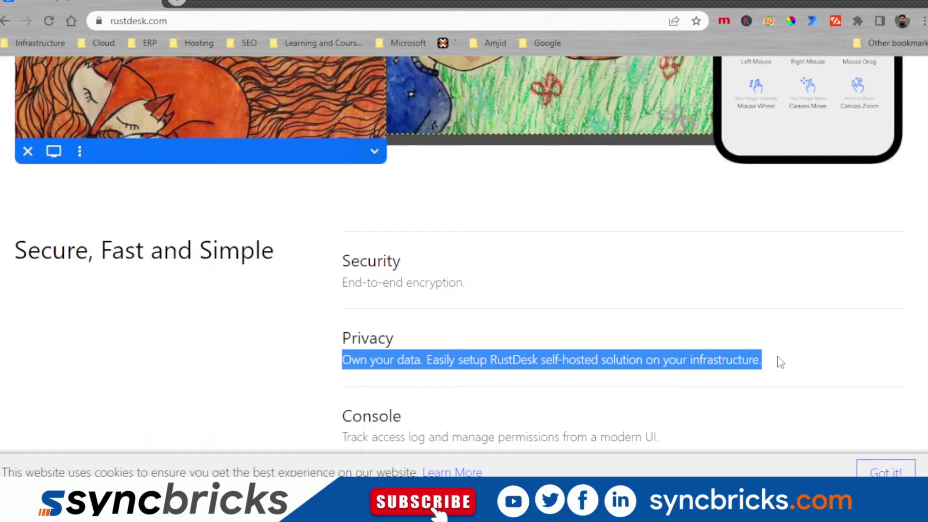
scroll(778, 362, "down", 1)
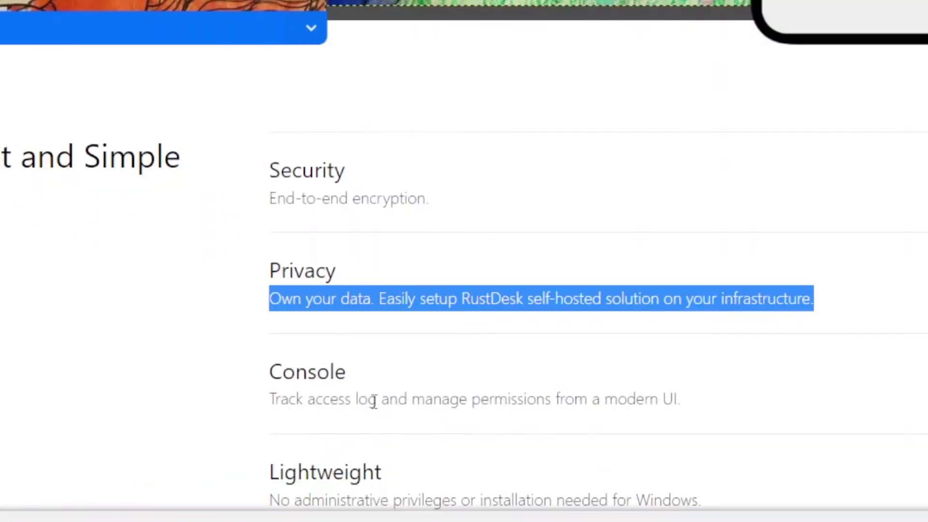
scroll(373, 401, "down", 4)
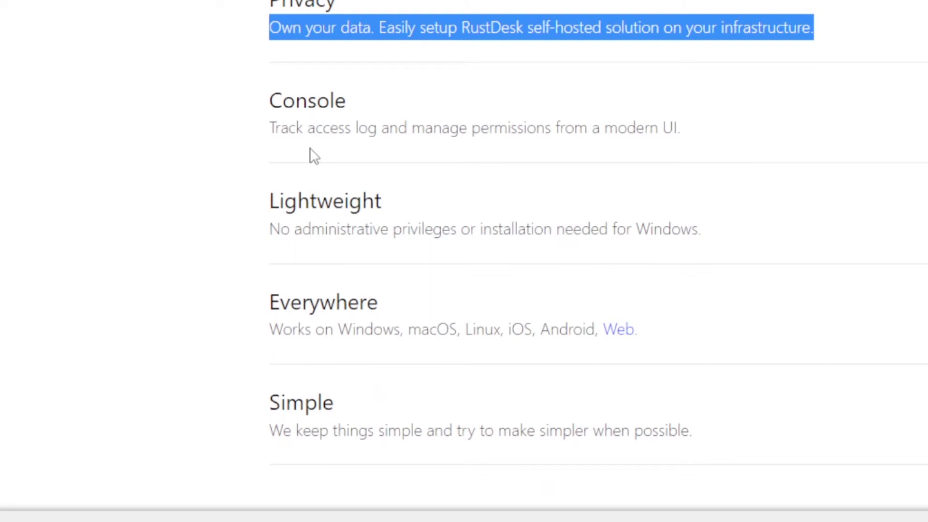
triple_click(365, 129)
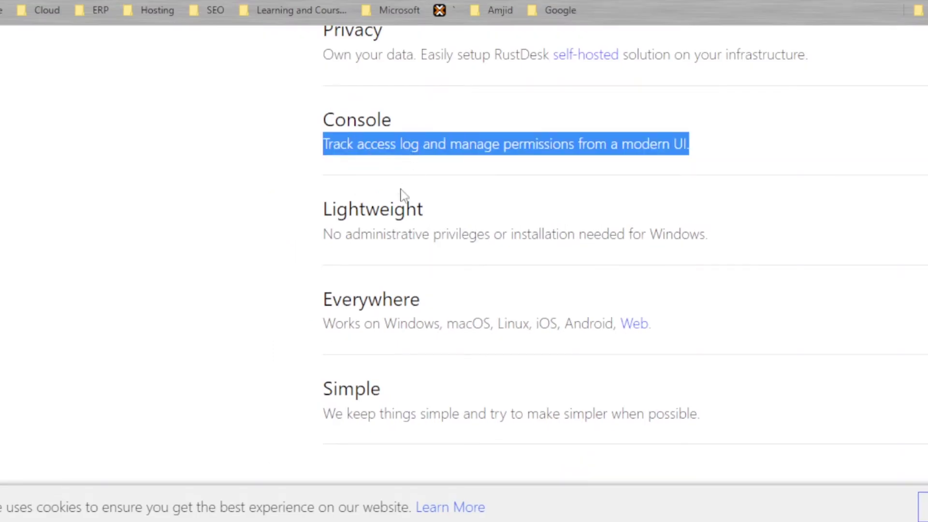
left_click_drag(324, 234, 700, 235)
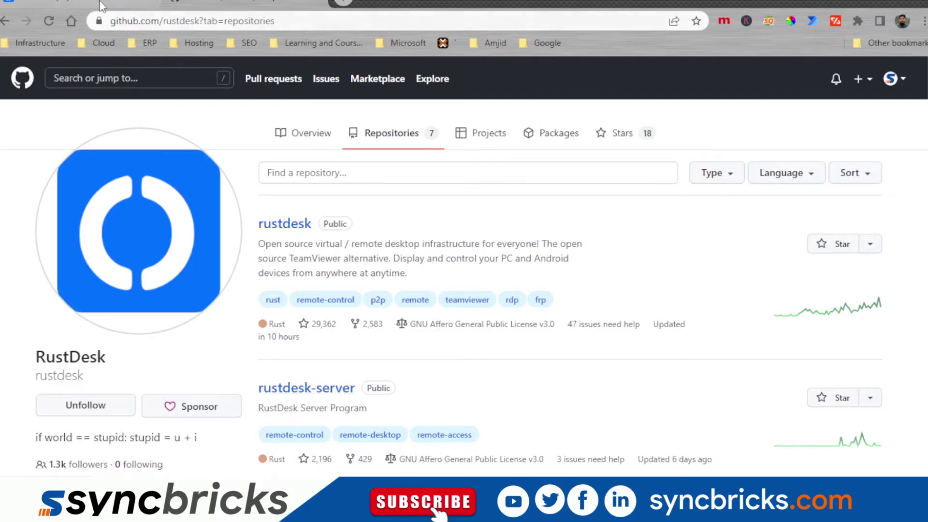
Return to rustdesk.com, download the Windows build and run the downloaded RustDesk file.
key("alt+Left")
scroll(433, 233, "up", 10)
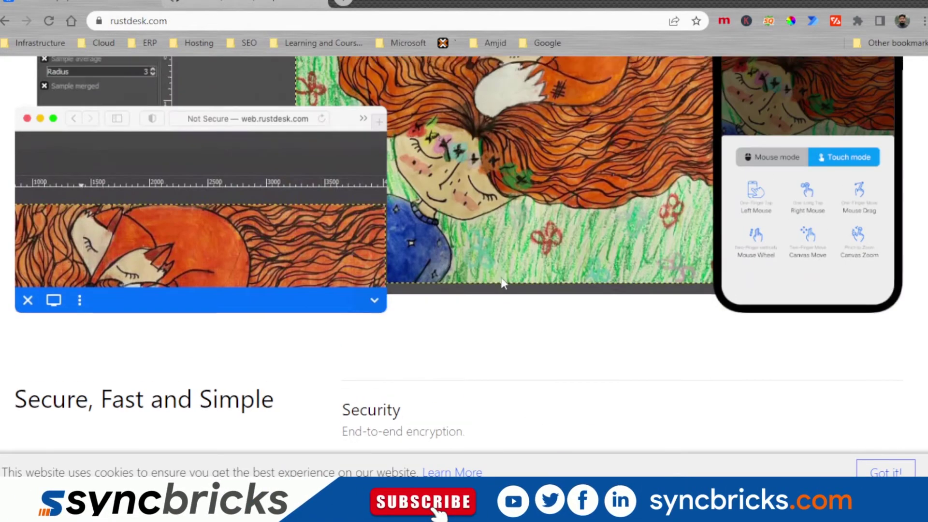
scroll(502, 283, "up", 5)
left_click(356, 246)
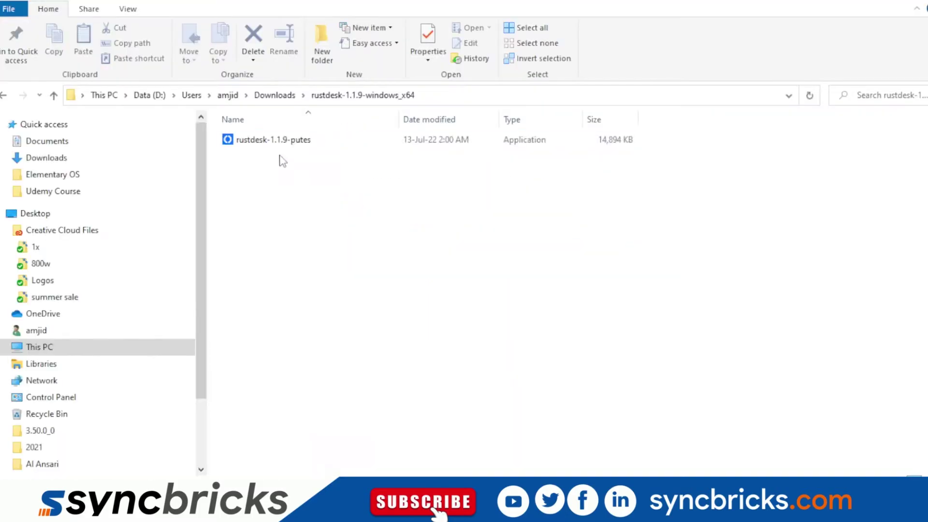
double_click(273, 140)
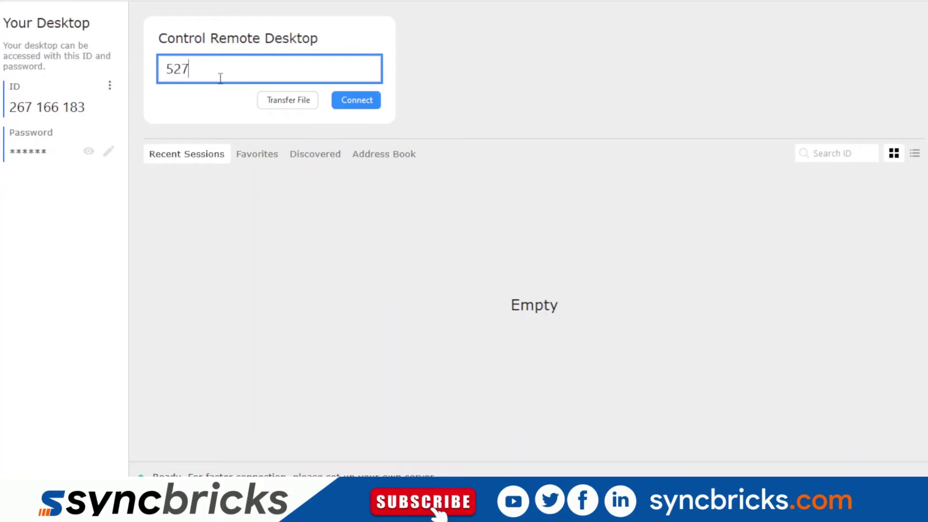
Connect to the remote PC by its ID, check its Start menu, and stretch the remote display.
type("867682")
left_click(356, 100)
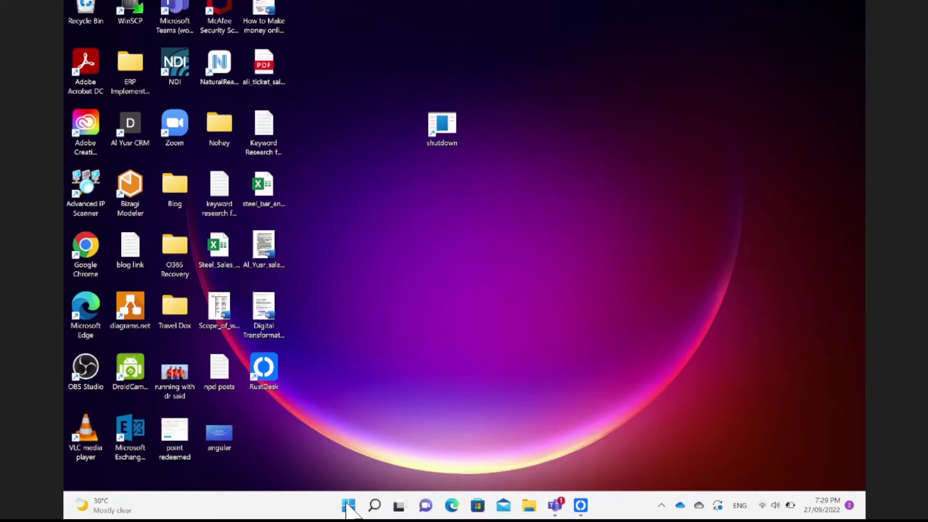
left_click(348, 506)
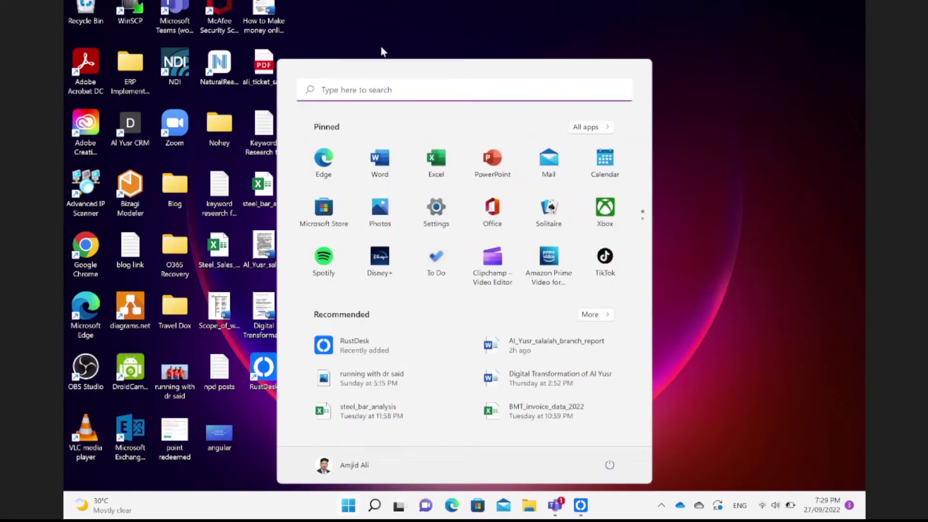
left_click(368, 45)
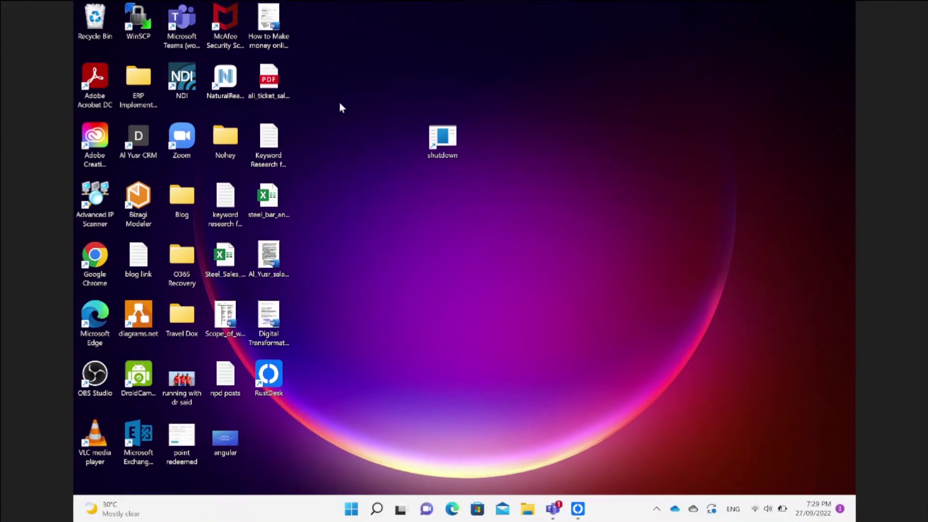
mouse_move(440, 1)
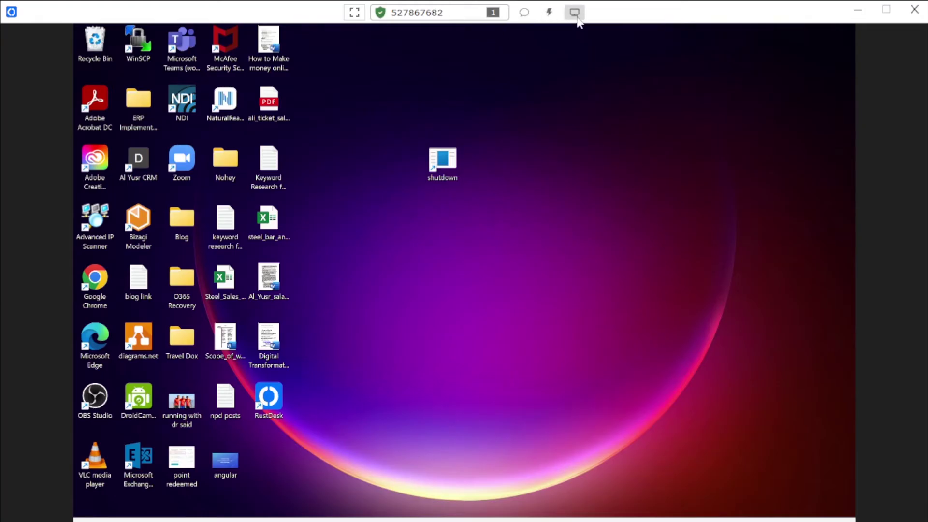
left_click(575, 14)
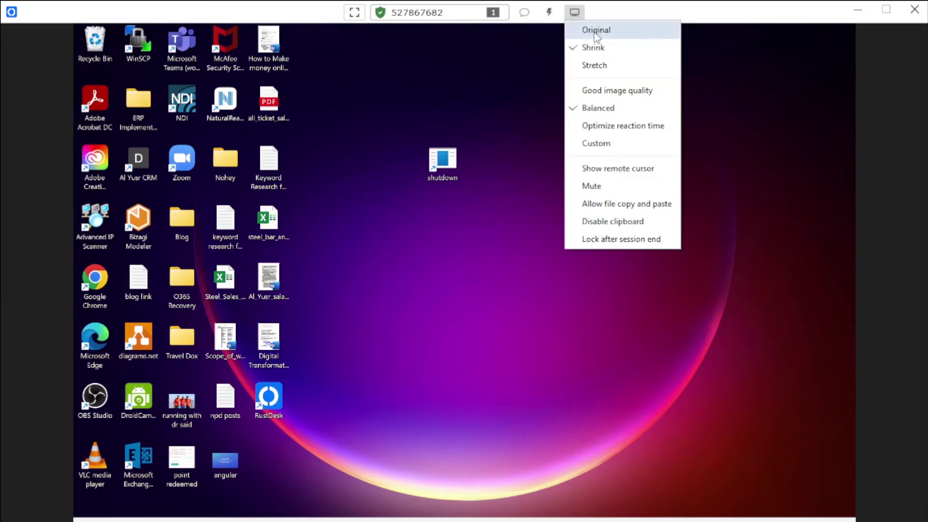
left_click(593, 67)
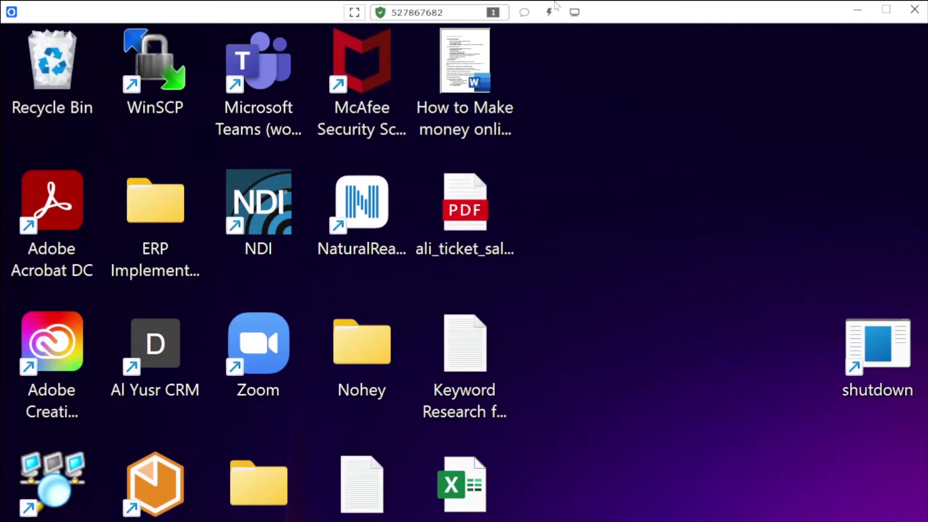
Restore and close the remote session window, then rename the saved session.
double_click(555, 5)
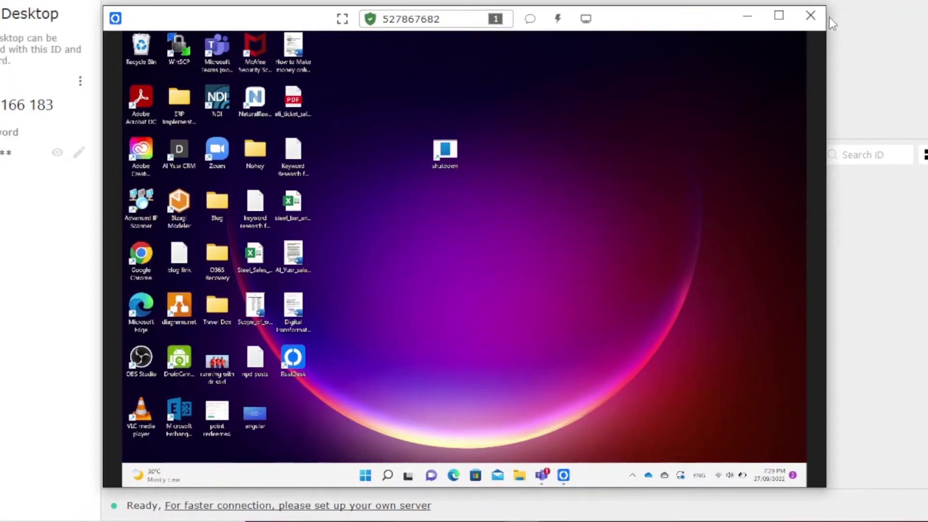
left_click(810, 16)
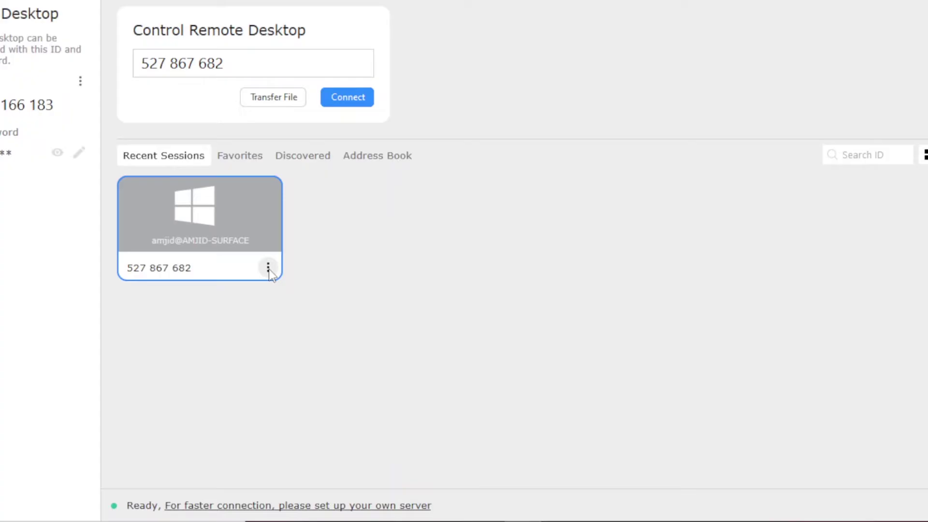
left_click(268, 268)
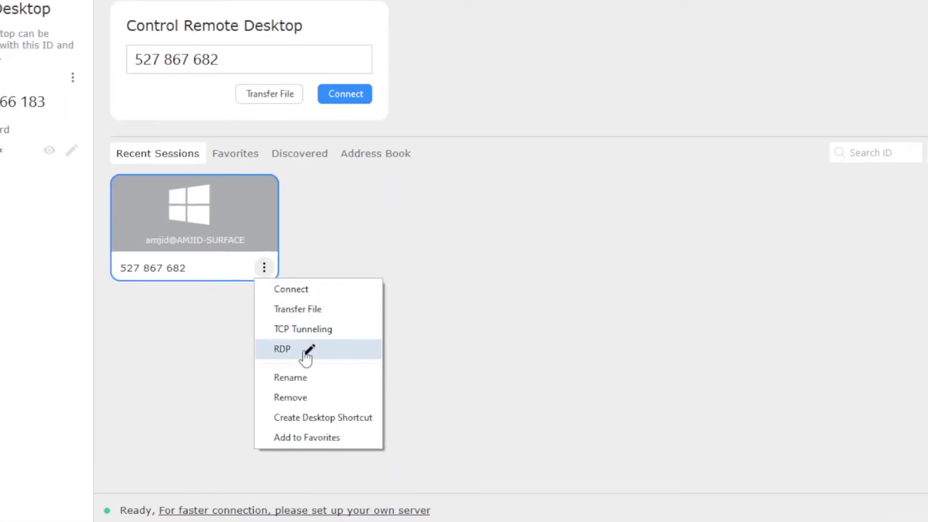
left_click(302, 379)
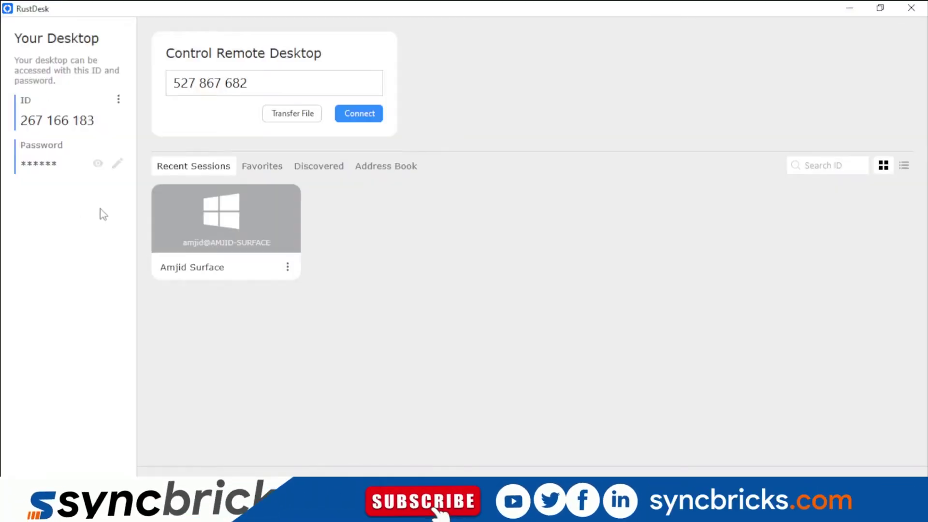
mouse_move(60, 165)
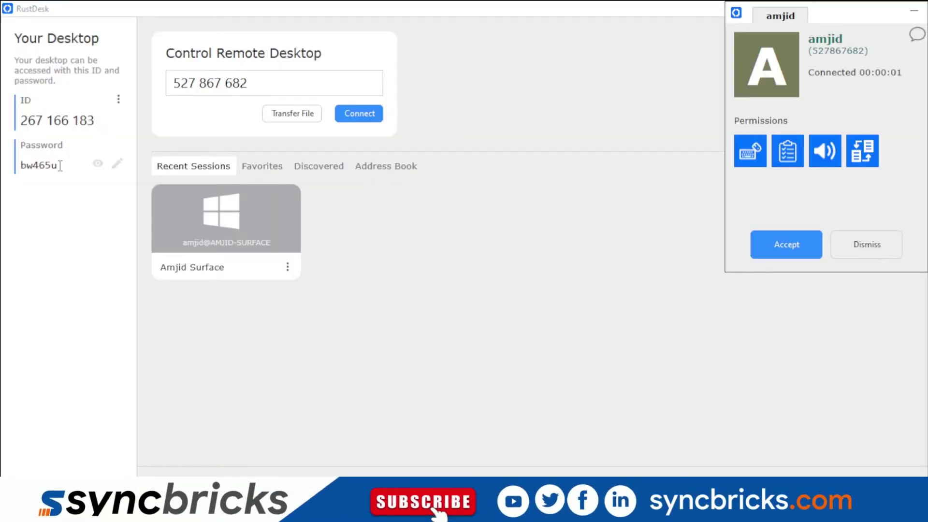
Accept the incoming connection, disable its clipboard, audio and file-transfer permissions, then disconnect.
left_click_drag(840, 15, 640, 50)
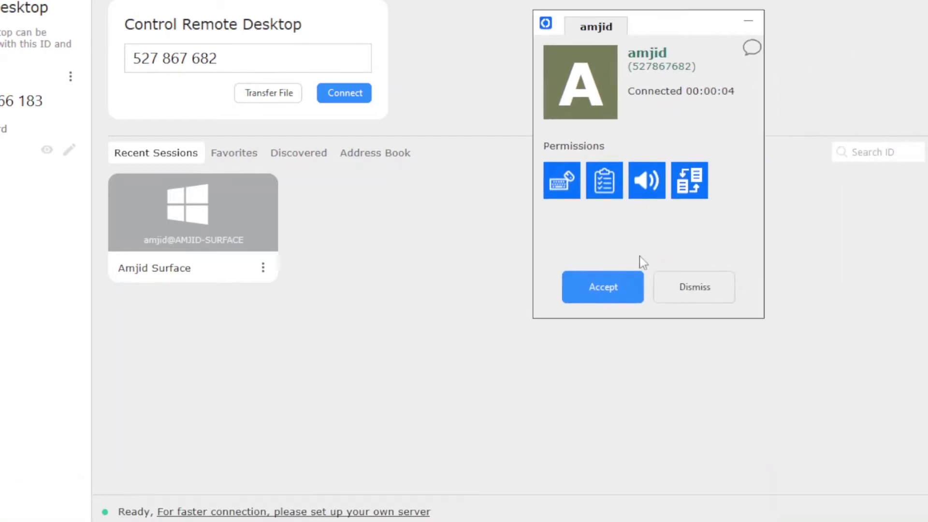
left_click(607, 289)
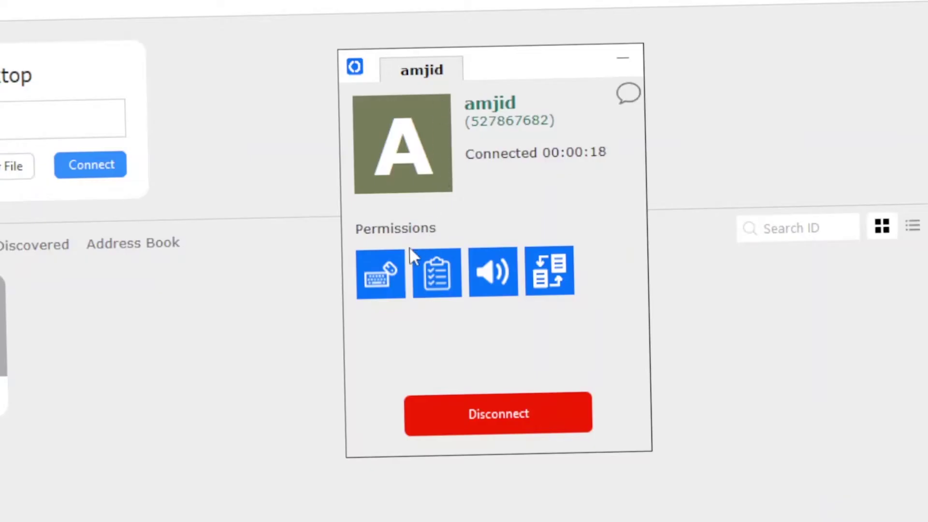
left_click(445, 285)
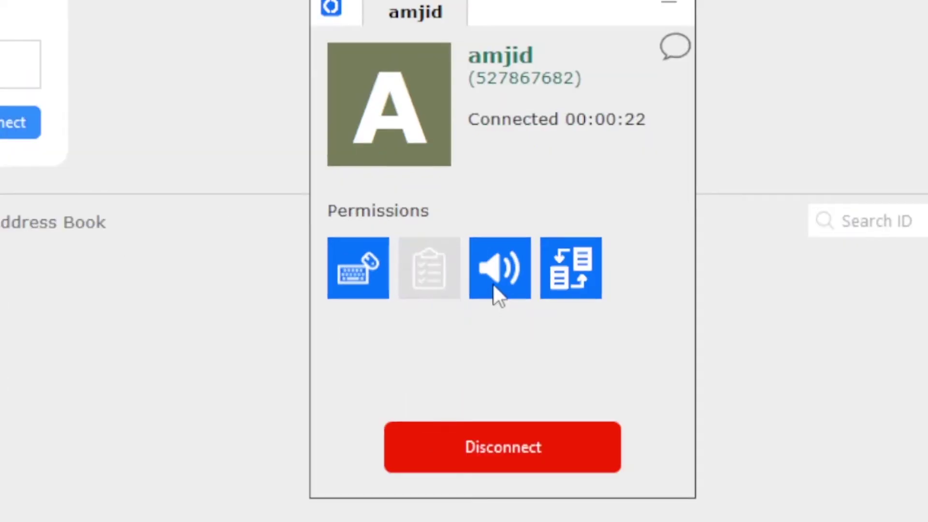
left_click(493, 291)
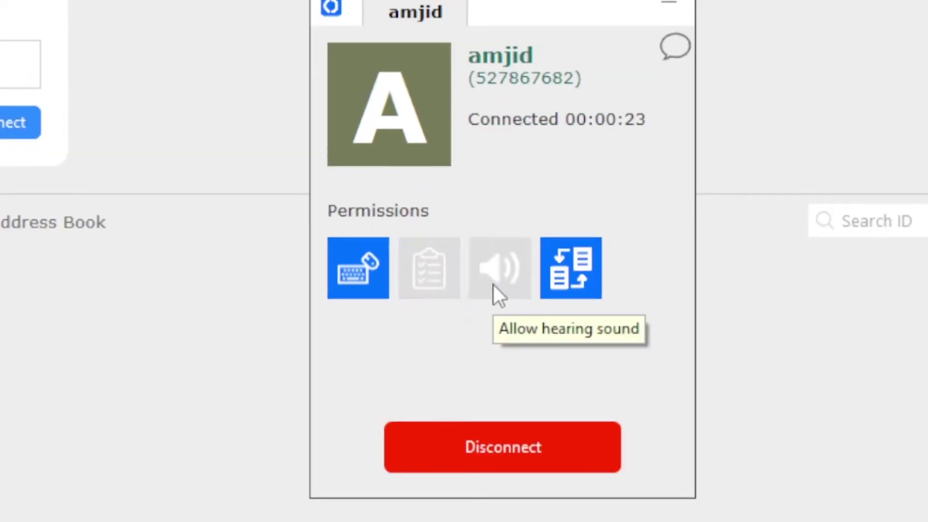
left_click(567, 283)
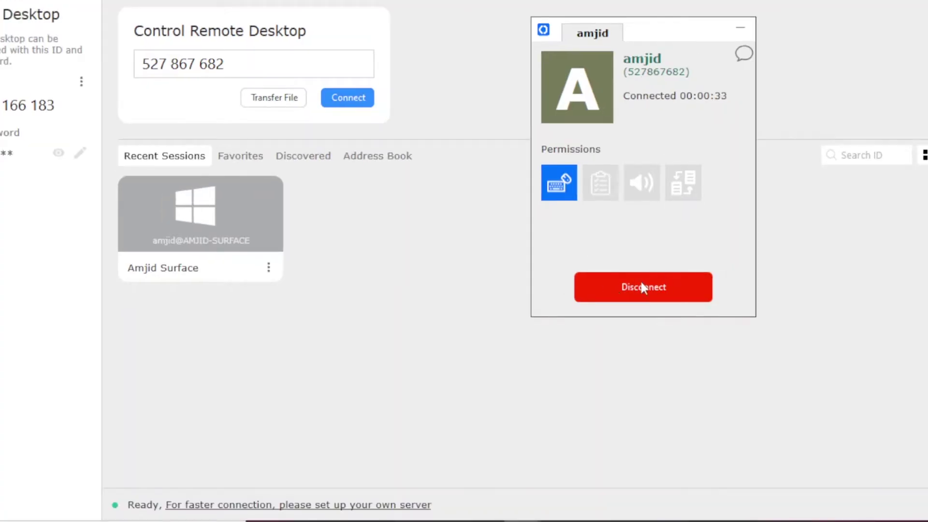
left_click_drag(677, 35, 740, 80)
left_click(701, 341)
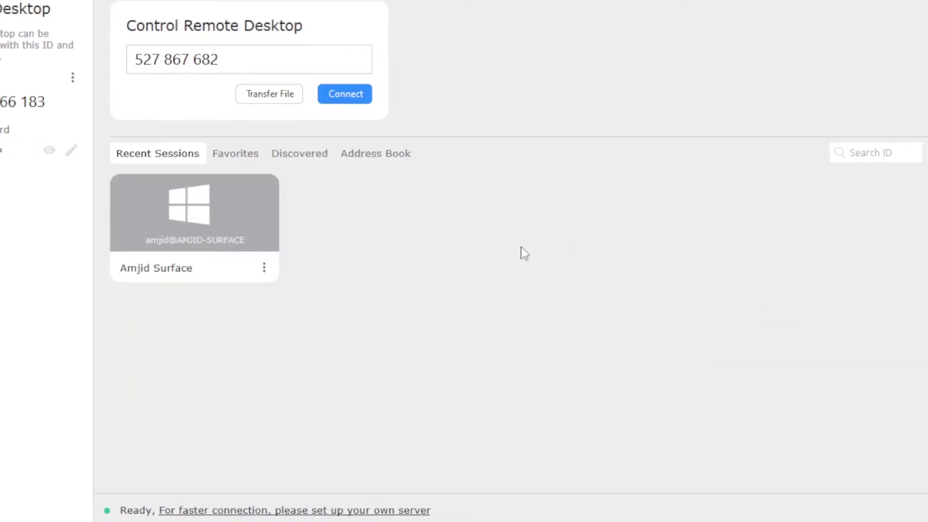
Choose Add to Favorites from the saved session card's ⋮ menu.
left_click(264, 269)
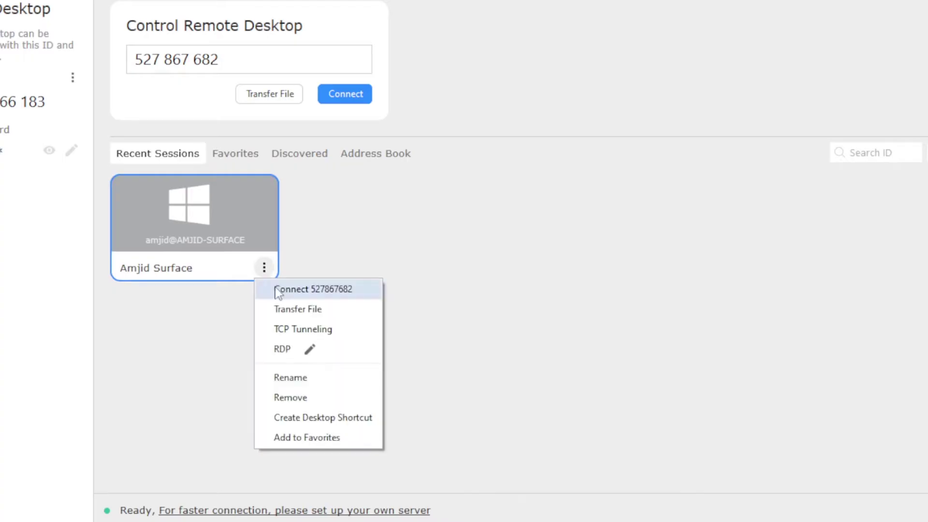
left_click(301, 437)
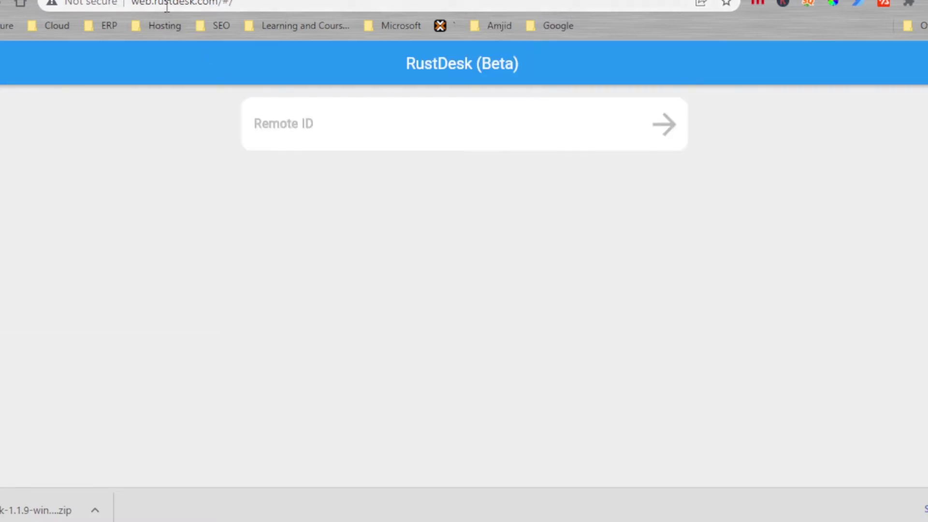
Enter the Windows PC's RustDesk ID into the web client's Remote ID field.
left_click(284, 127)
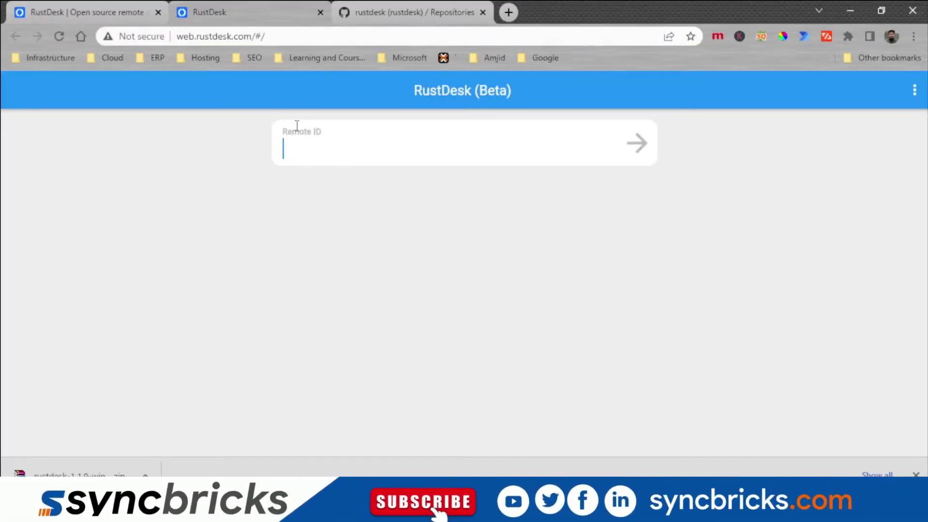
type("5278")
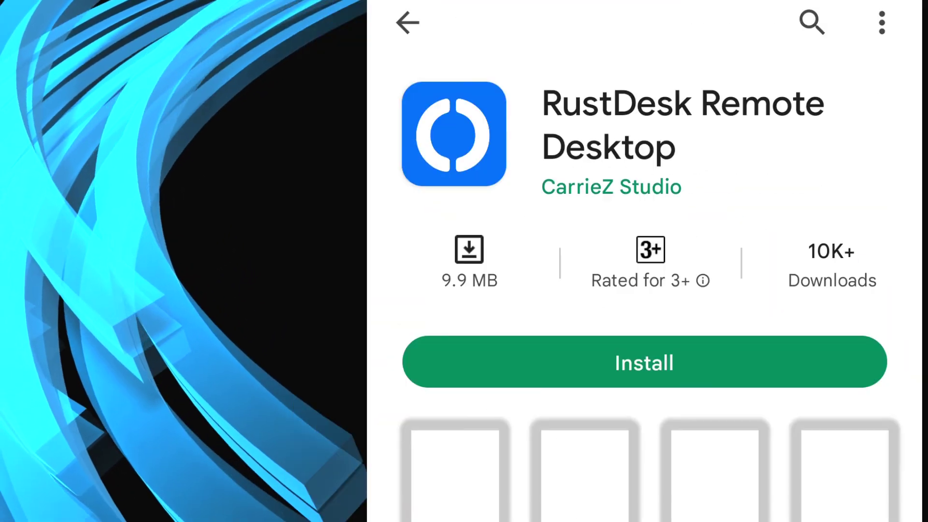
Install RustDesk Remote Desktop from the Play Store and open the app.
left_click(704, 337)
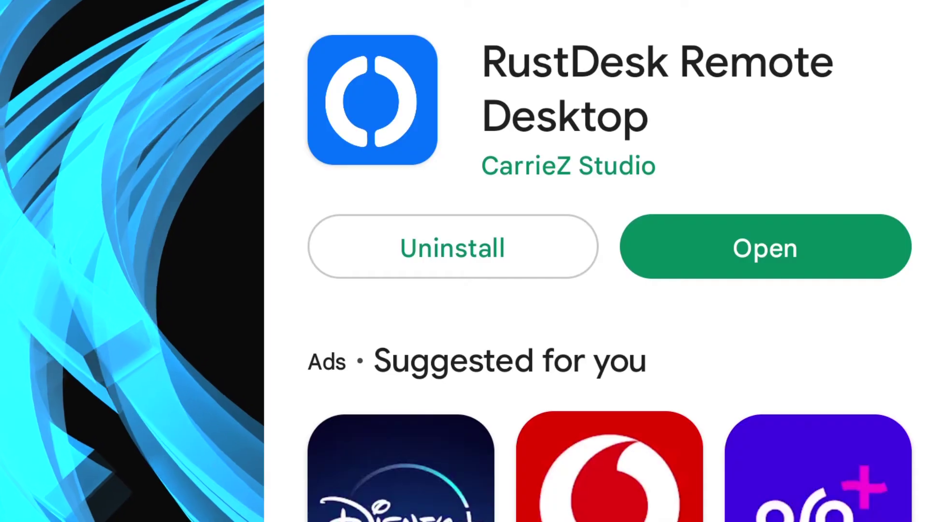
left_click(792, 220)
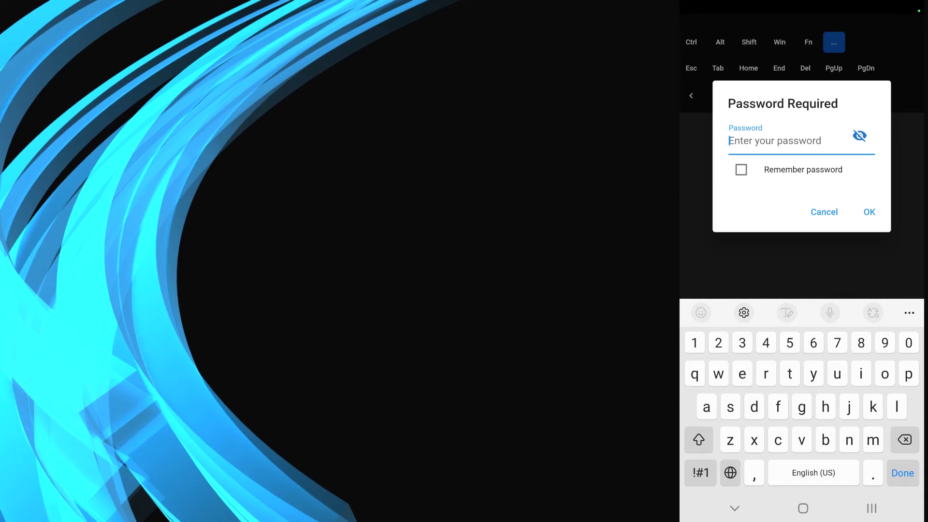
Connect with the password, switch the view from Shrink to Stretch, and minimize remote RustDesk.
left_click(869, 211)
left_click(725, 507)
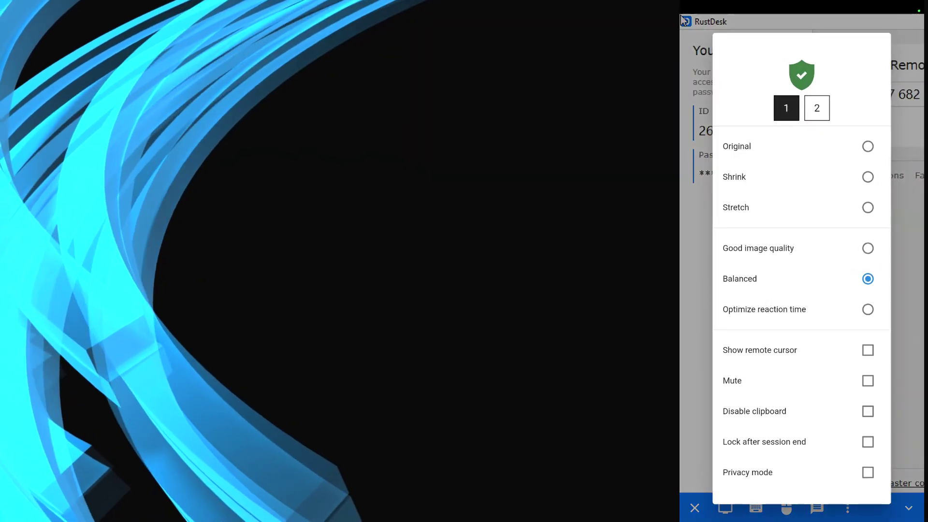
left_click(773, 177)
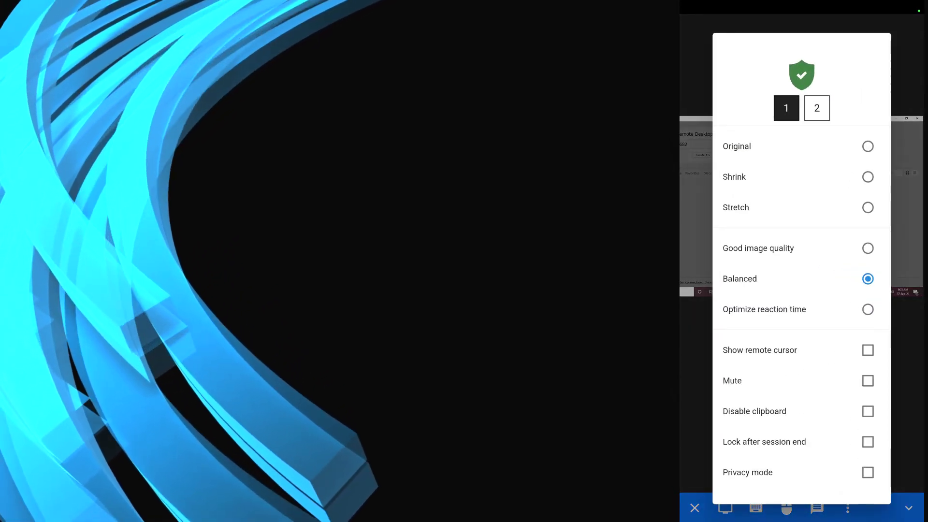
left_click(867, 207)
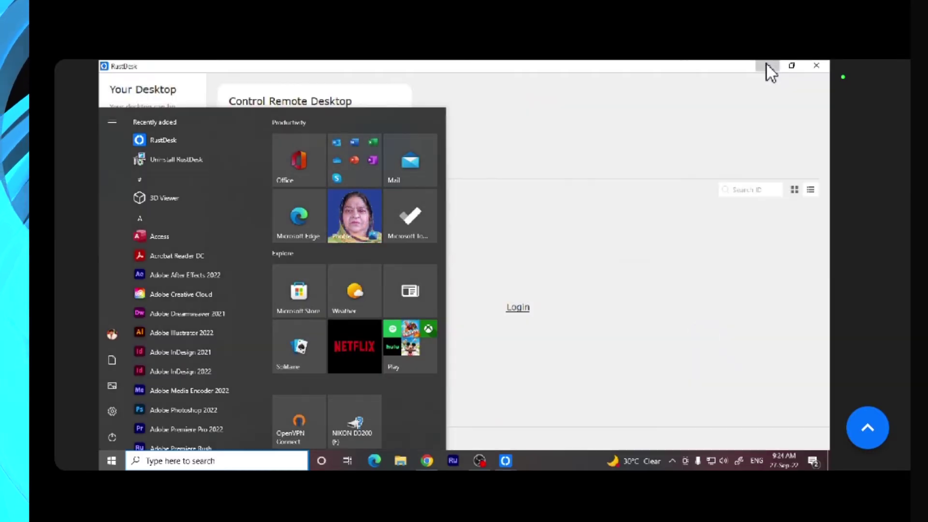
left_click(767, 65)
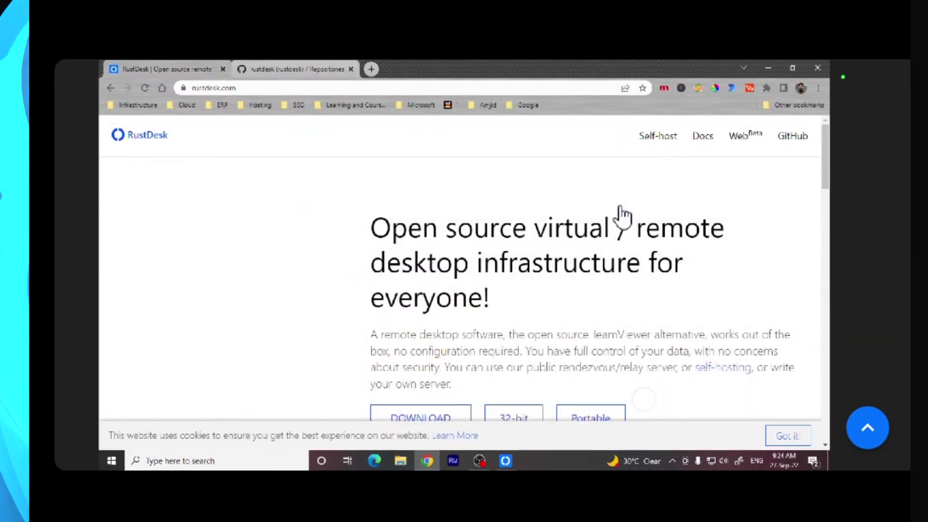
scroll(646, 279, "up", 3)
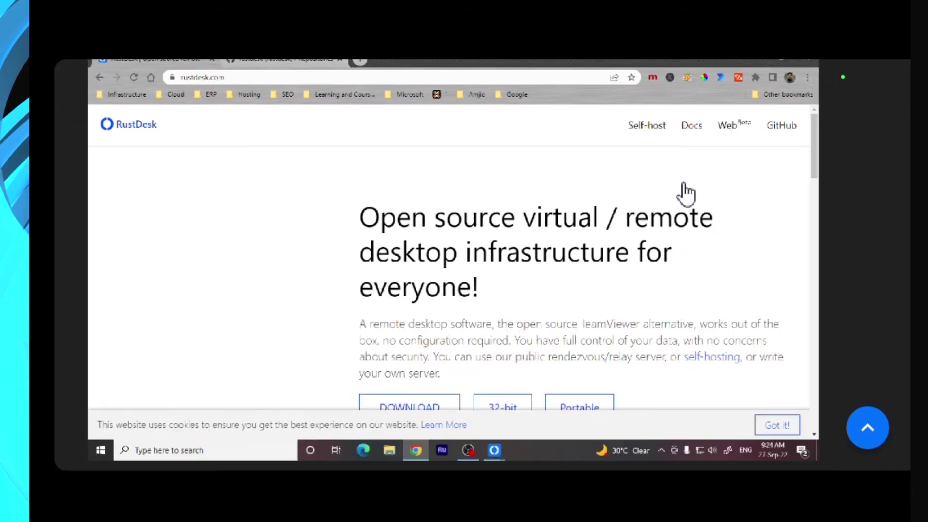
scroll(578, 303, "up", 2)
scroll(578, 303, "down", 5)
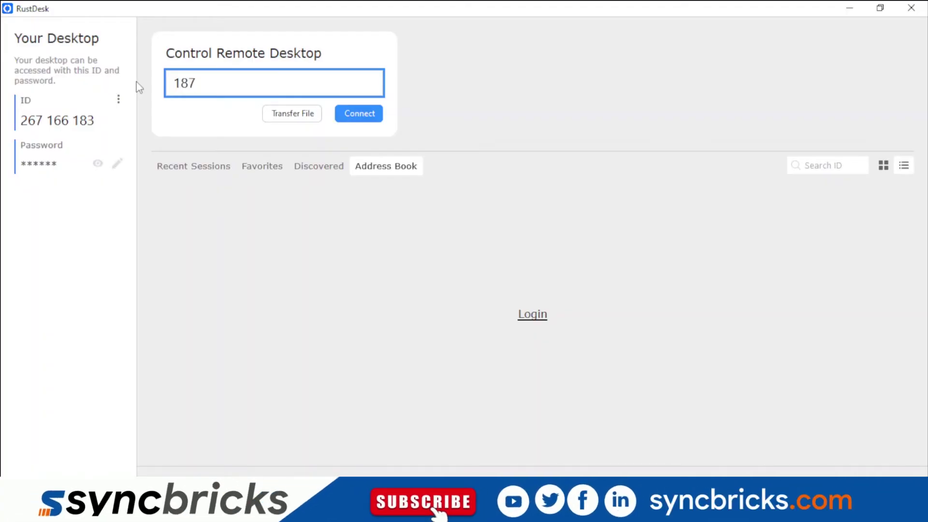
Type the phone's RustDesk ID into the Control Remote Desktop field.
type("223")
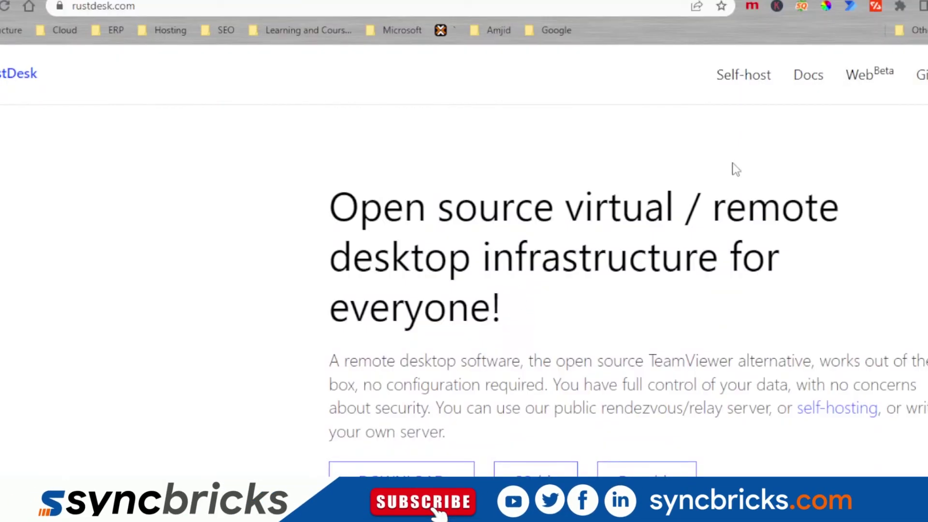
Open the RustDesk Self-host documentation and its Installation instructions page.
scroll(394, 232, "down", 4)
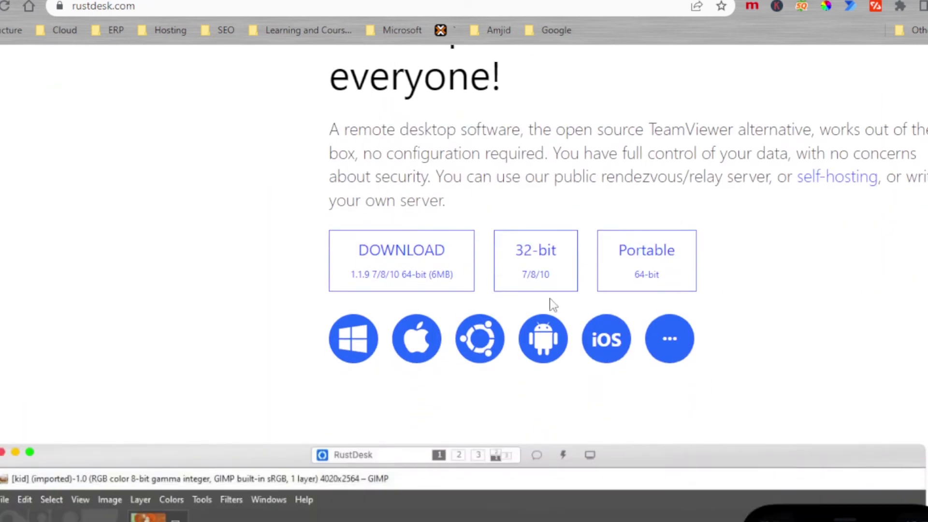
scroll(374, 193, "up", 5)
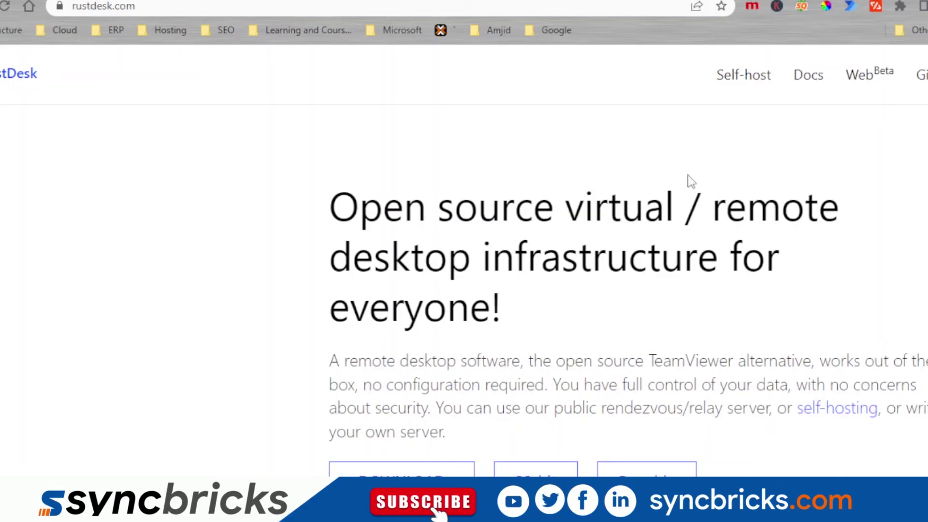
left_click(743, 74)
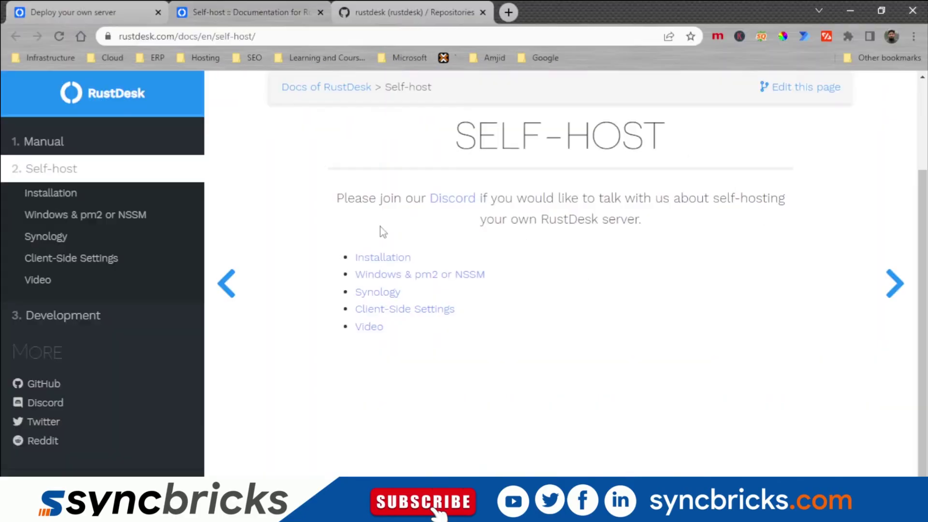
left_click(397, 260)
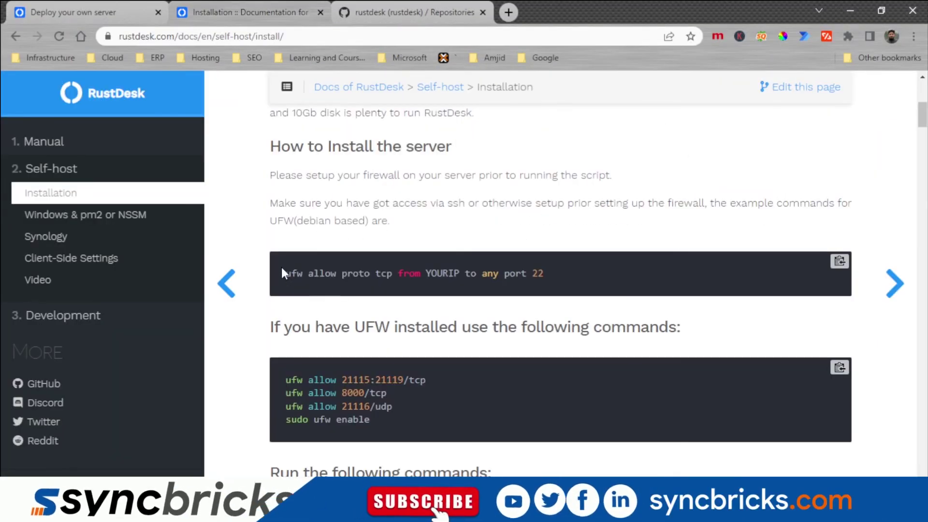
Scroll the installation guide to the Docker-Compose examples for Linux/amd64.
scroll(355, 205, "up", 4)
scroll(359, 276, "down", 10)
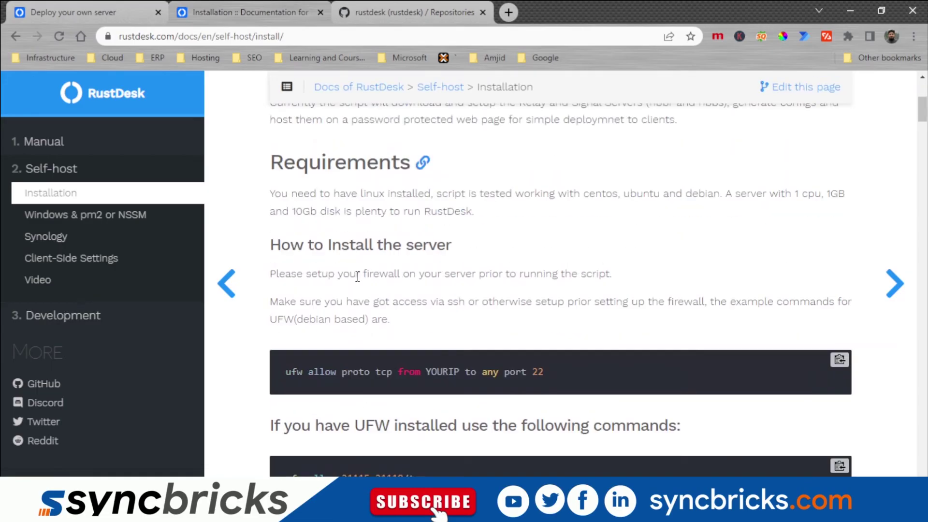
scroll(358, 280, "down", 10)
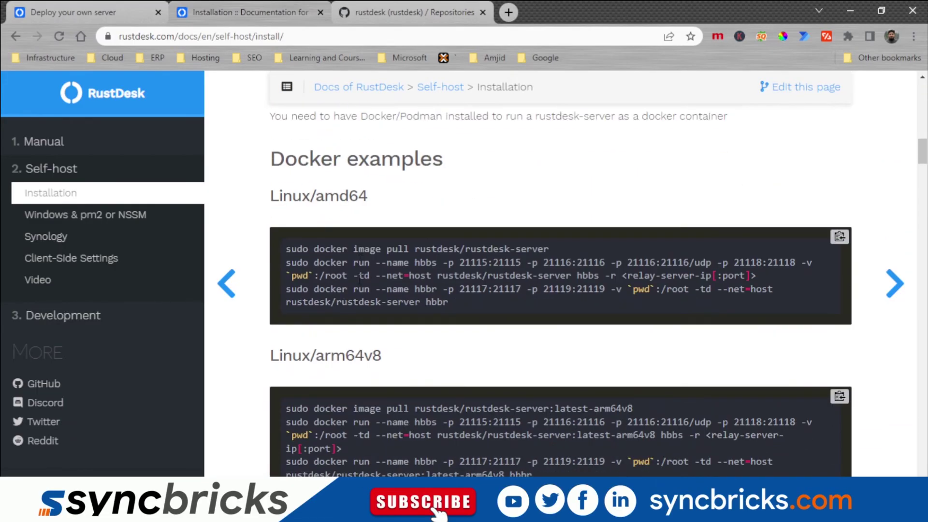
scroll(315, 232, "down", 5)
scroll(316, 256, "down", 15)
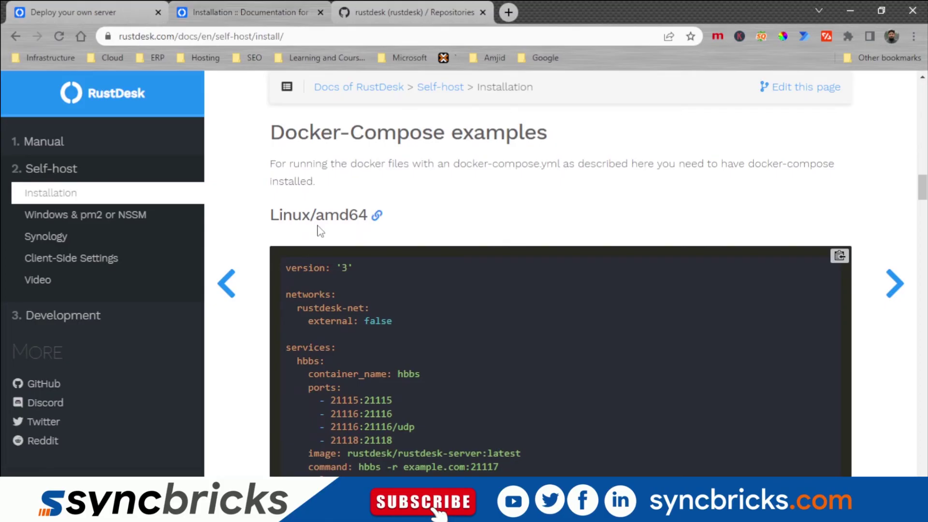
scroll(323, 237, "down", 4)
scroll(326, 237, "up", 13)
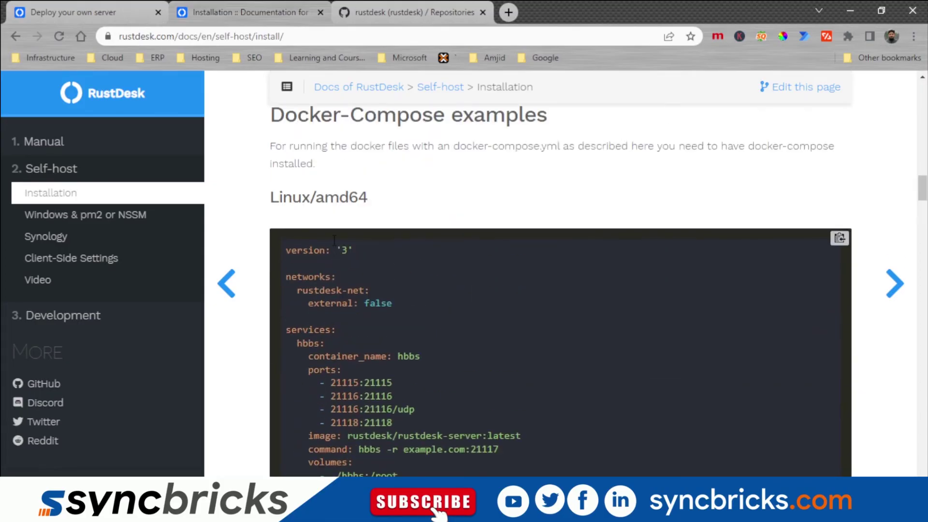
scroll(319, 235, "down", 13)
scroll(315, 234, "up", 11)
scroll(314, 242, "up", 15)
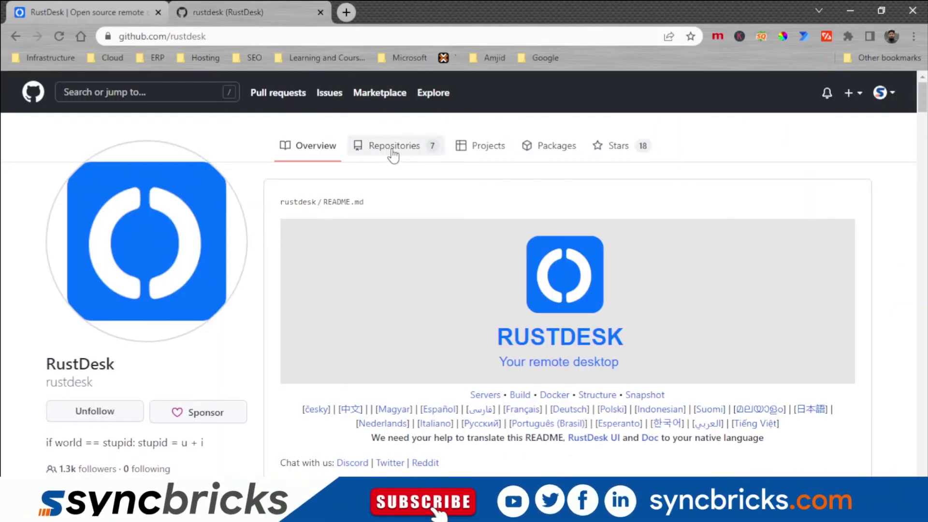
Scroll to the contributions graph and highlight the last-year contributions total.
scroll(559, 153, "down", 20)
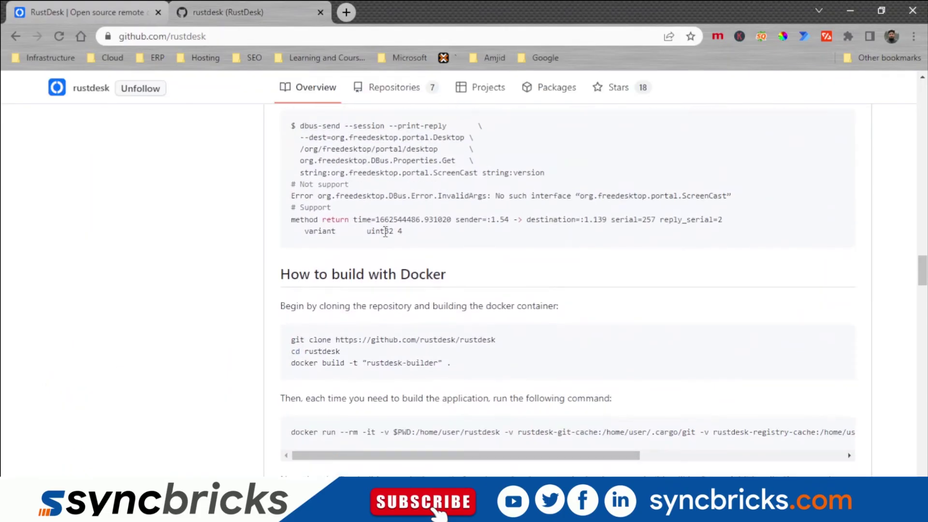
scroll(391, 239, "down", 20)
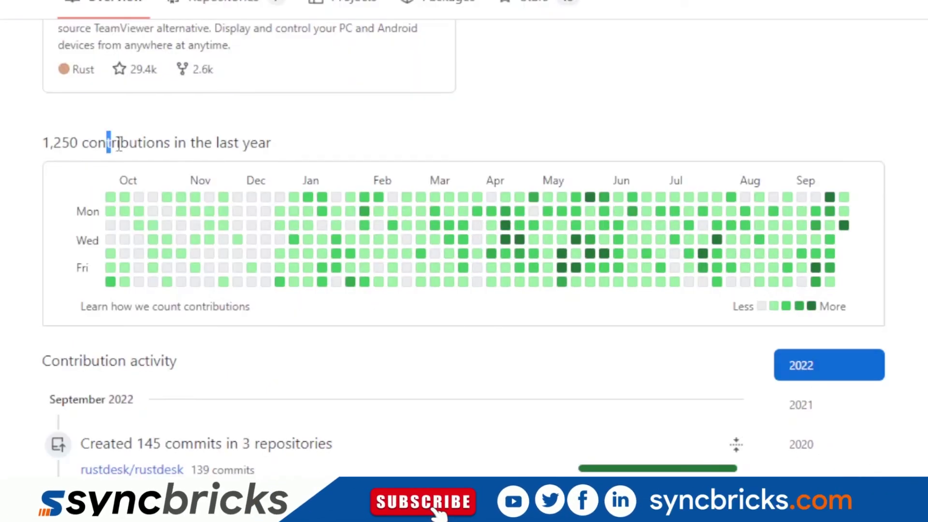
left_click_drag(119, 144, 338, 175)
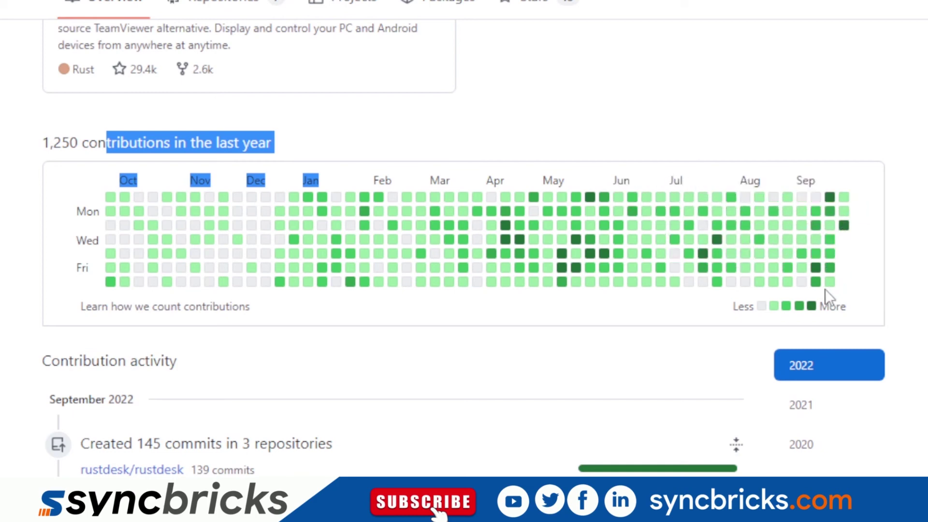
Step through the 2021, 2020 and 2021 graphs, ending on 2022's 1,151 contributions.
left_click(804, 408)
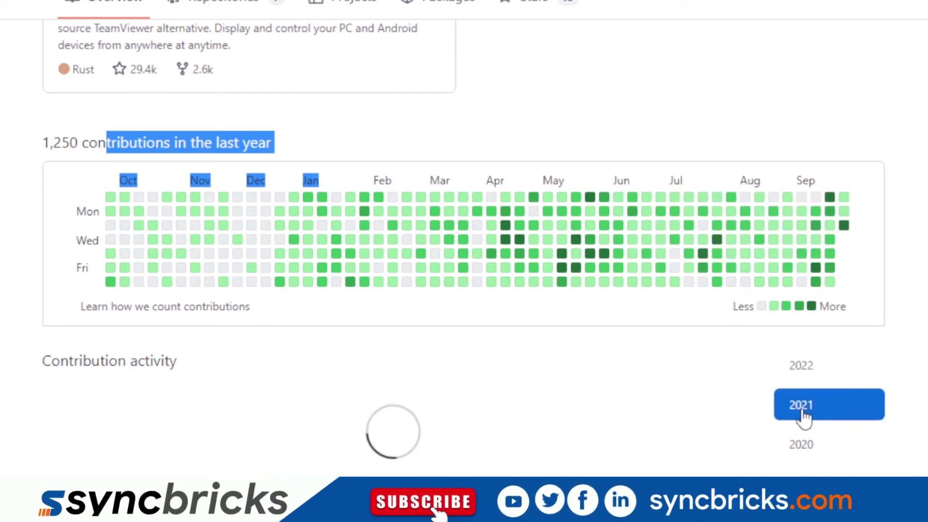
left_click(812, 447)
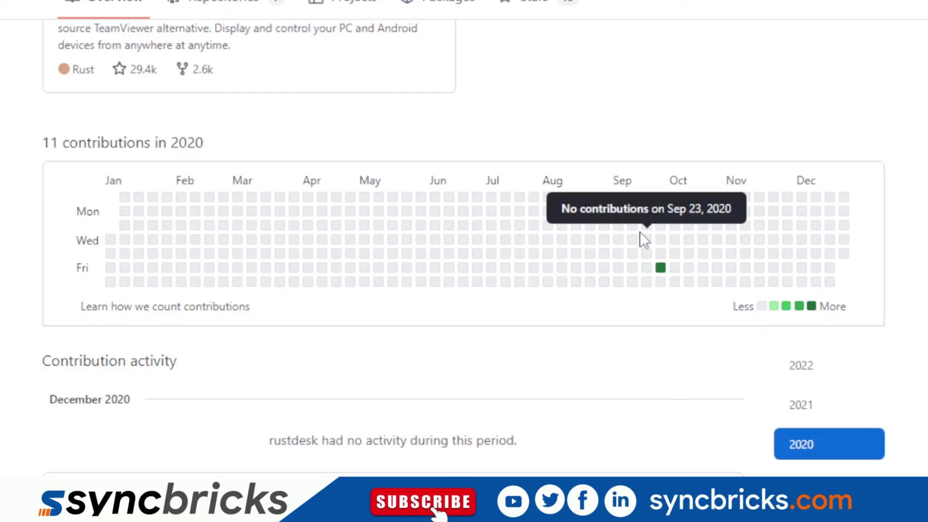
mouse_move(647, 215)
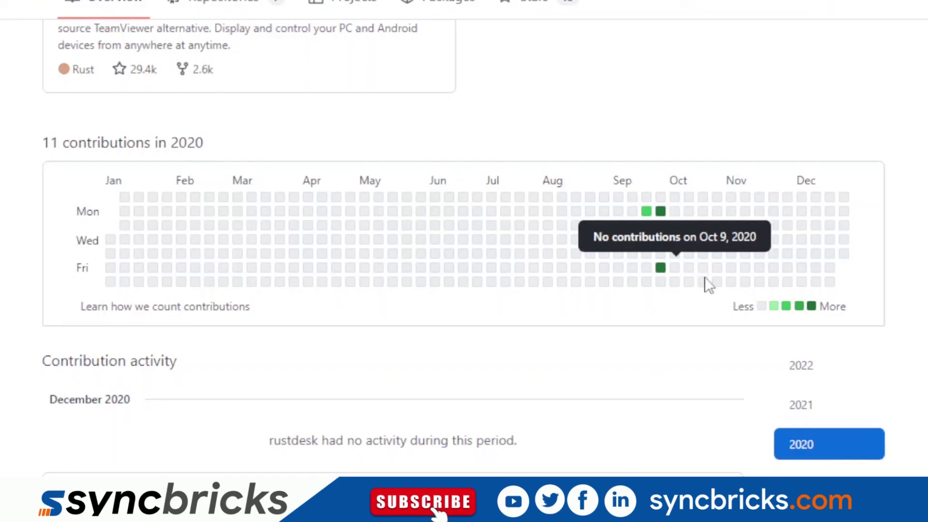
left_click(804, 409)
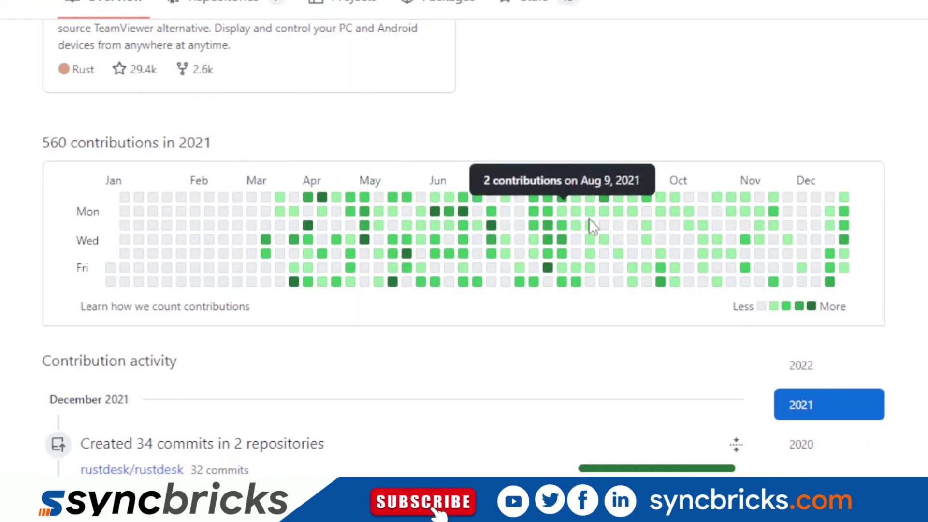
left_click(801, 370)
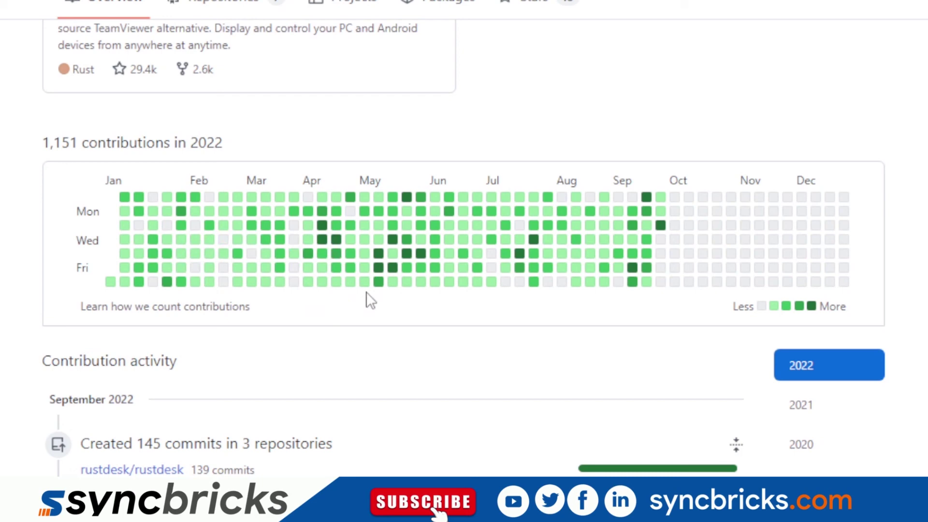
mouse_move(352, 266)
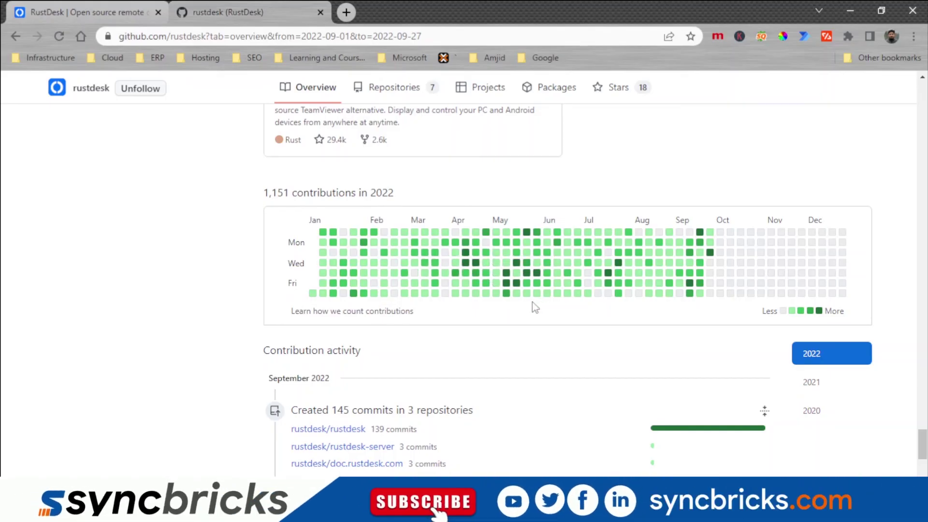
Return to the rustdesk.com tab and scroll to the 1.1.9 64-bit, 32-bit and Portable downloads.
key("ctrl+Page_Up")
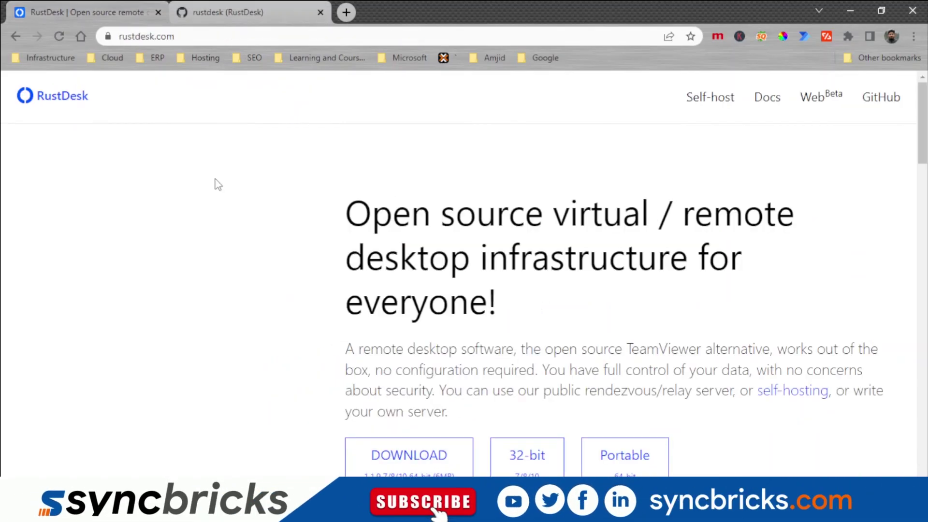
left_click_drag(325, 222, 538, 307)
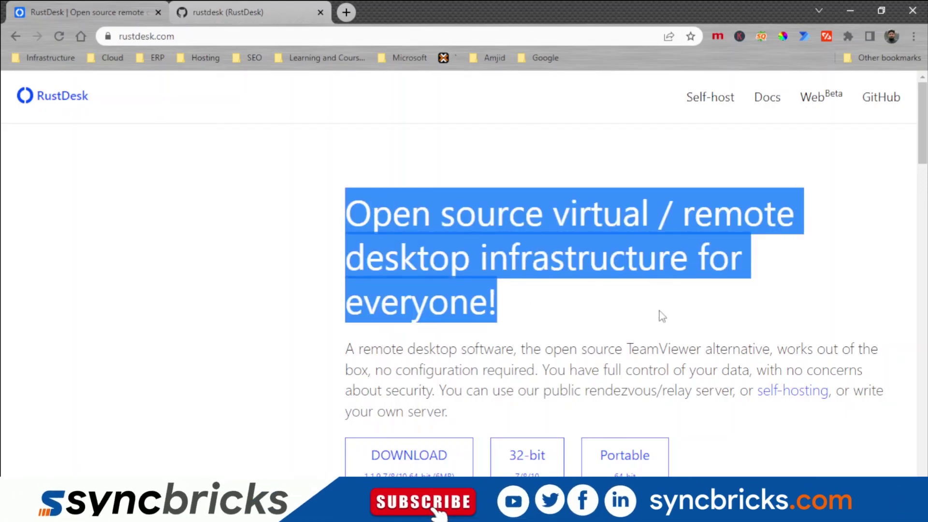
left_click(664, 338)
scroll(562, 338, "down", 5)
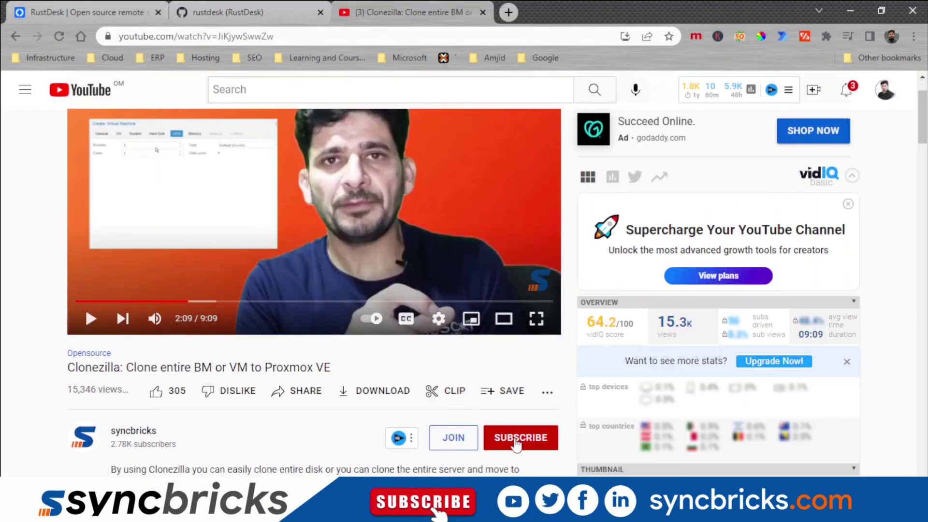
Scroll down the 'Clonezilla: Clone entire BM or VM to Proxmox VE' video page.
scroll(520, 320, "down", 3)
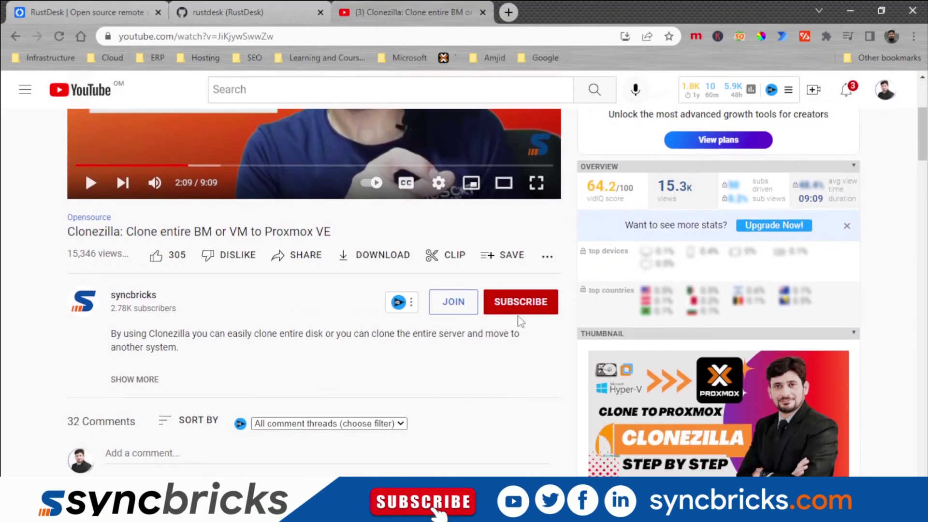